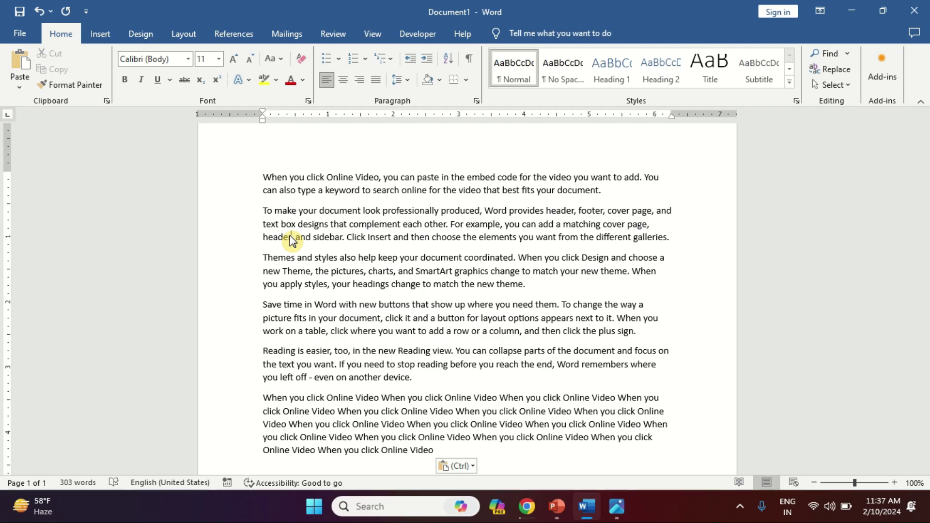
- Clear the page and generate five sample paragraphs with =rand()
{"action": "key", "text": "ctrl+a"}
{"action": "key", "text": "Delete"}
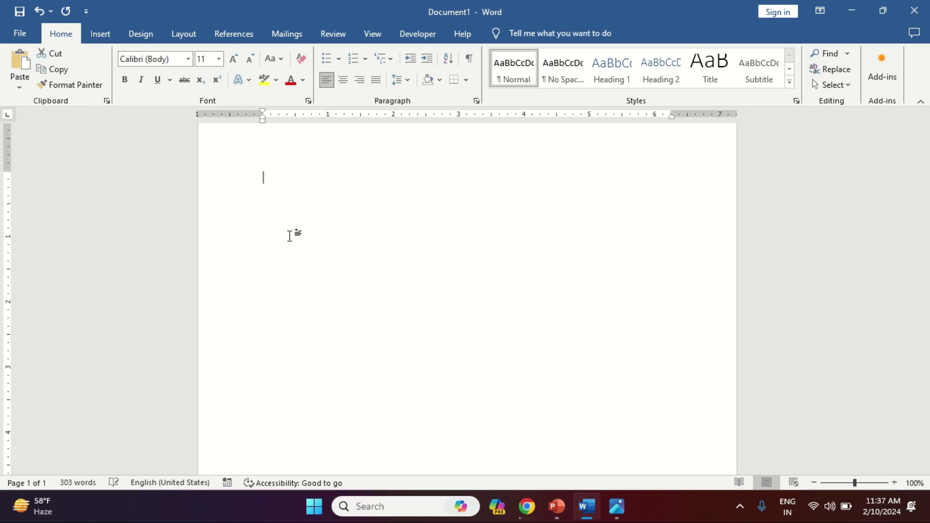
{"action": "type", "text": "="}
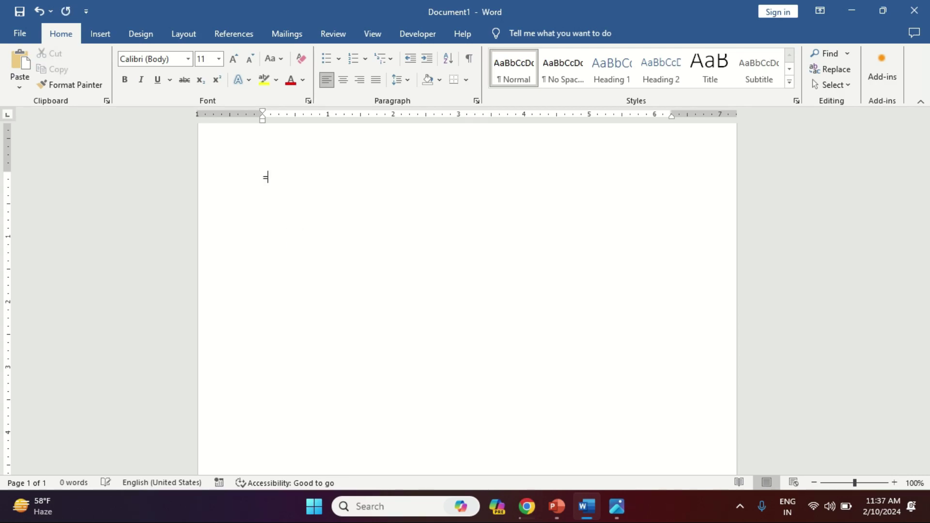
{"action": "type", "text": "rand()"}
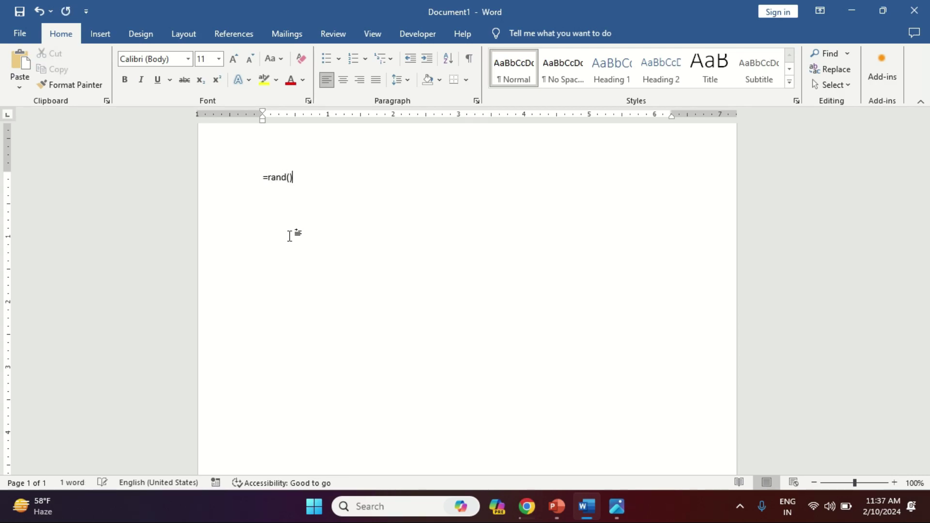
{"action": "key", "text": "Return"}
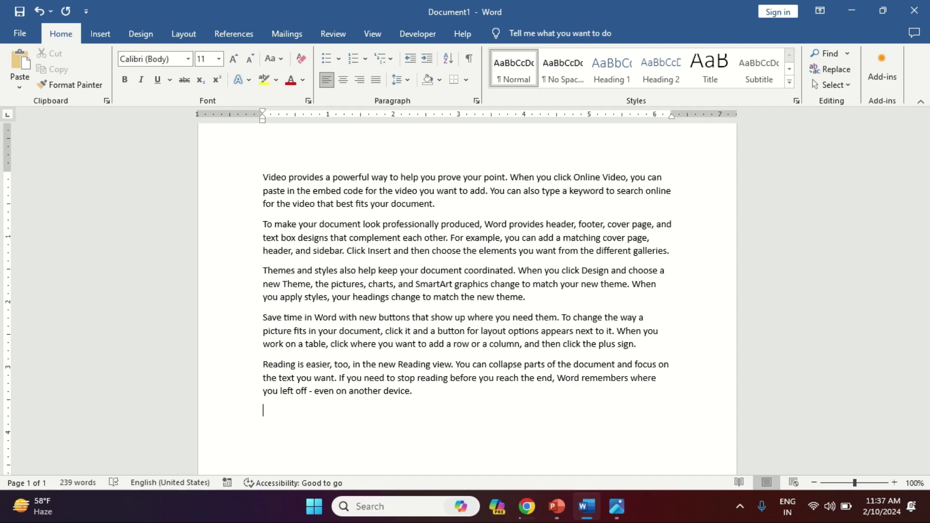
- Select the first line of the opening paragraph and open the font list
{"action": "left_click", "coordinate": [263, 391]}
{"action": "key", "text": "Up"}
{"action": "key", "text": "Up"}
{"action": "key", "text": "Up"}
{"action": "key", "text": "Up"}
{"action": "key", "text": "Up"}
{"action": "key", "text": "Up"}
{"action": "key", "text": "Up"}
{"action": "key", "text": "Up"}
{"action": "key", "text": "Up"}
{"action": "key", "text": "Up"}
{"action": "key", "text": "Up"}
{"action": "key", "text": "Up"}
{"action": "key", "text": "Up"}
{"action": "key", "text": "Up"}
{"action": "key", "text": "shift+End"}
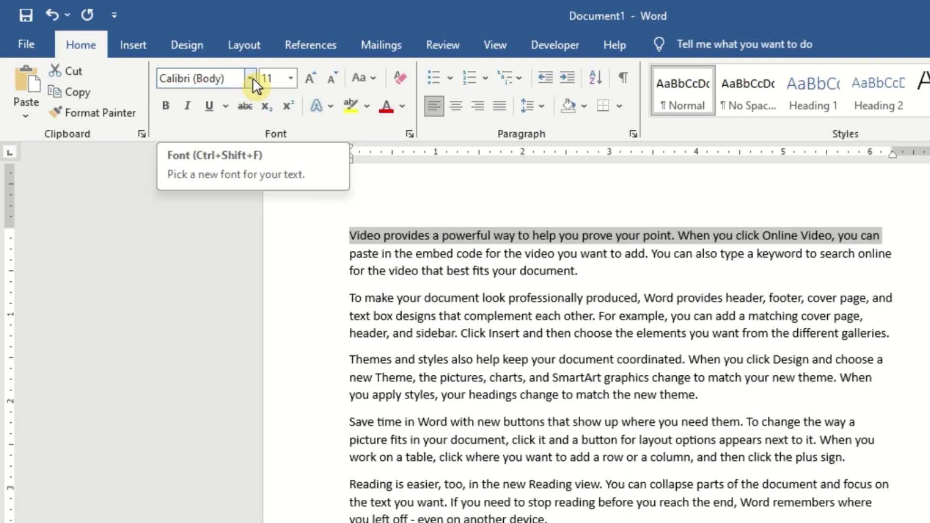
{"action": "left_click", "coordinate": [252, 78]}
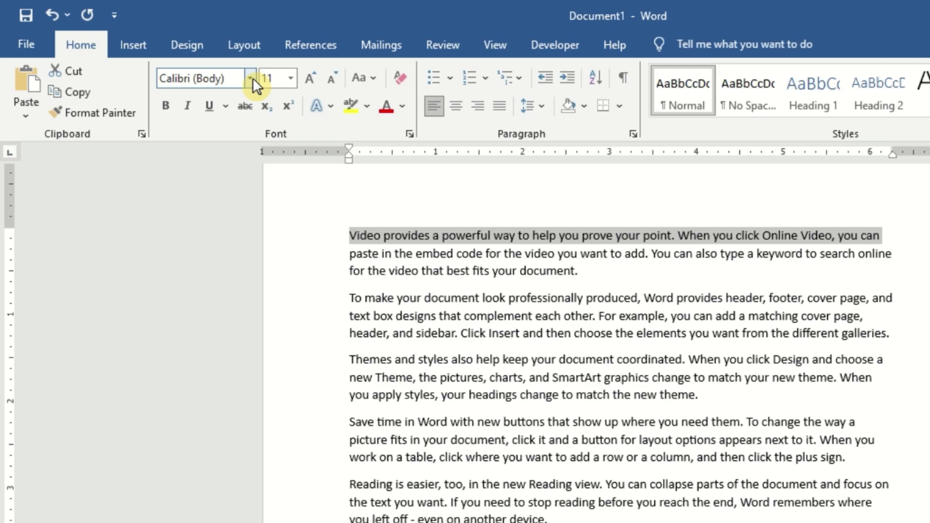
{"action": "key", "text": "Down"}
{"action": "key", "text": "Down"}
{"action": "key", "text": "Down"}
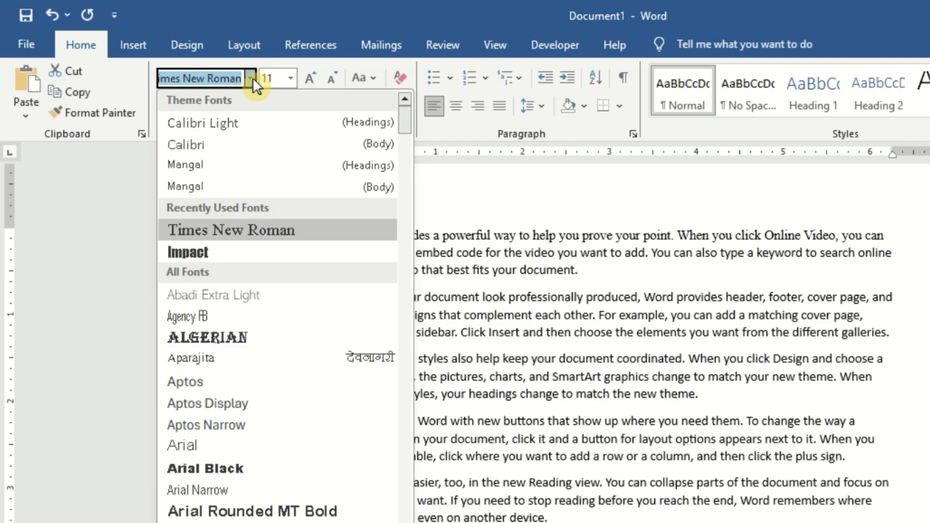
- Preview fonts, apply Bernard MT Condensed to the first line, and select the second line
{"action": "key", "text": "Down"}
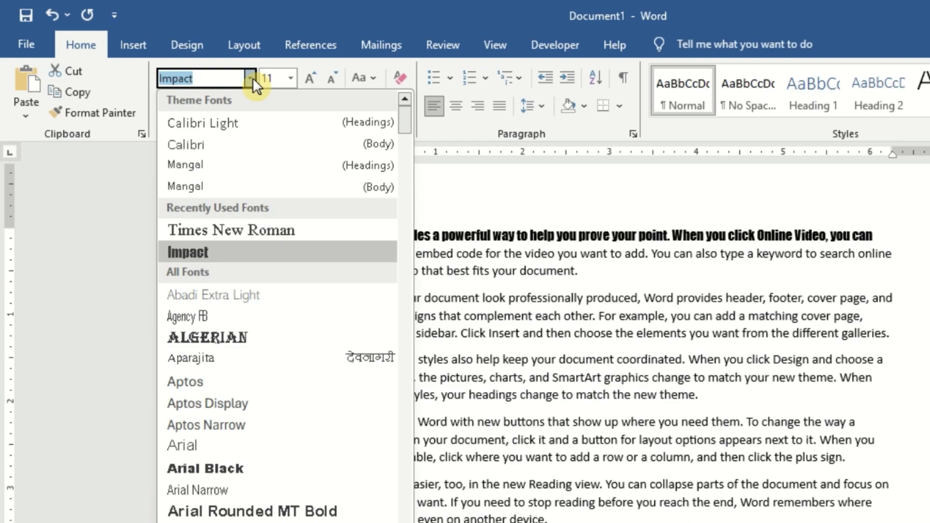
{"action": "key", "text": "Down"}
{"action": "key", "text": "Down"}
{"action": "key", "text": "Down"}
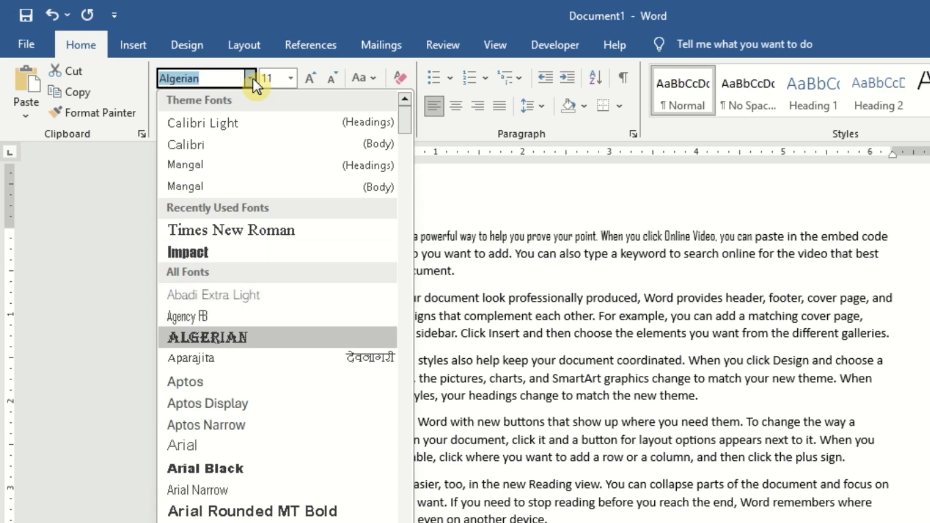
{"action": "key", "text": "Down"}
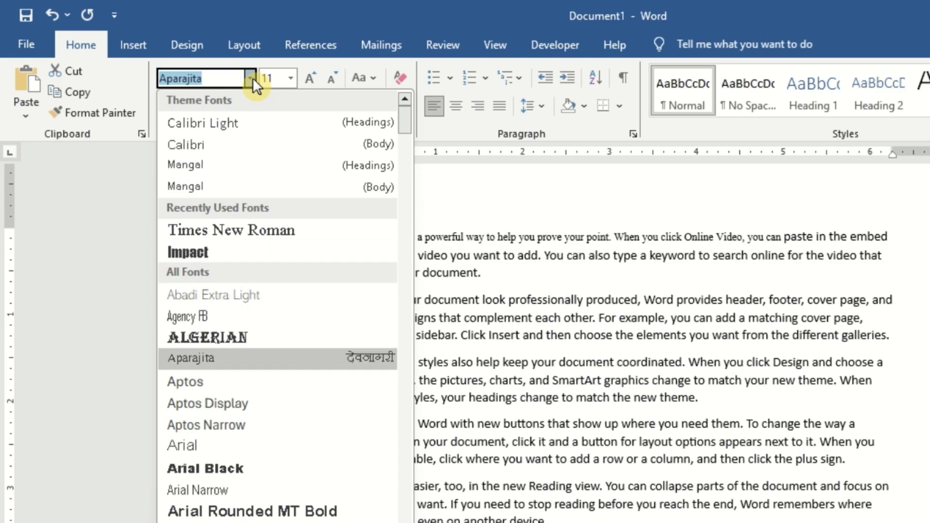
{"action": "key", "text": "Down"}
{"action": "key", "text": "Down"}
{"action": "key", "text": "Down"}
{"action": "key", "text": "Down"}
{"action": "key", "text": "Down"}
{"action": "key", "text": "Down"}
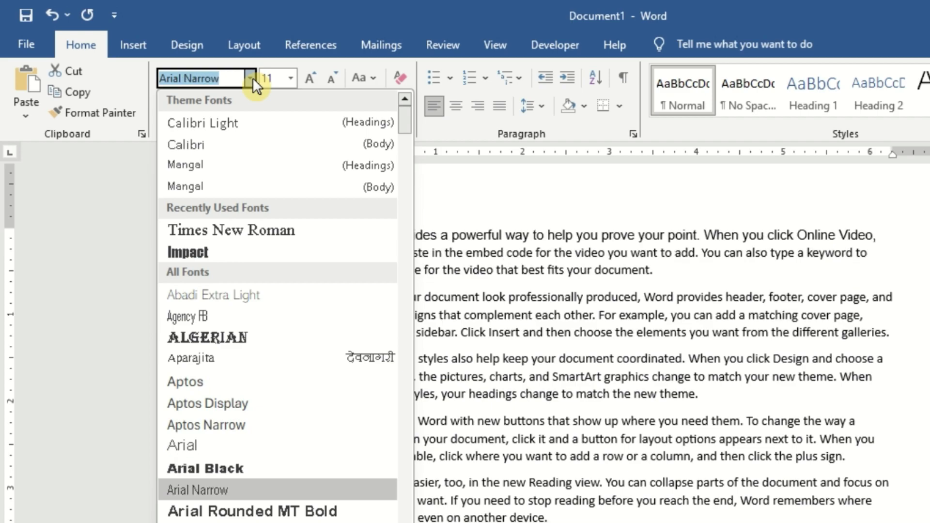
{"action": "key", "text": "Down"}
{"action": "key", "text": "Down"}
{"action": "key", "text": "Down"}
{"action": "key", "text": "Down"}
{"action": "key", "text": "Down"}
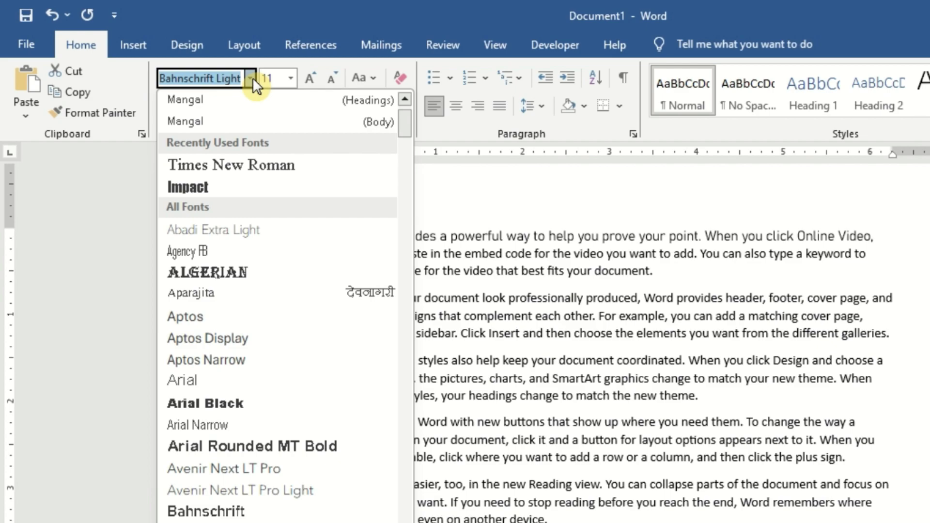
{"action": "key", "text": "Down"}
{"action": "key", "text": "Down"}
{"action": "key", "text": "Down"}
{"action": "key", "text": "Down"}
{"action": "key", "text": "Down"}
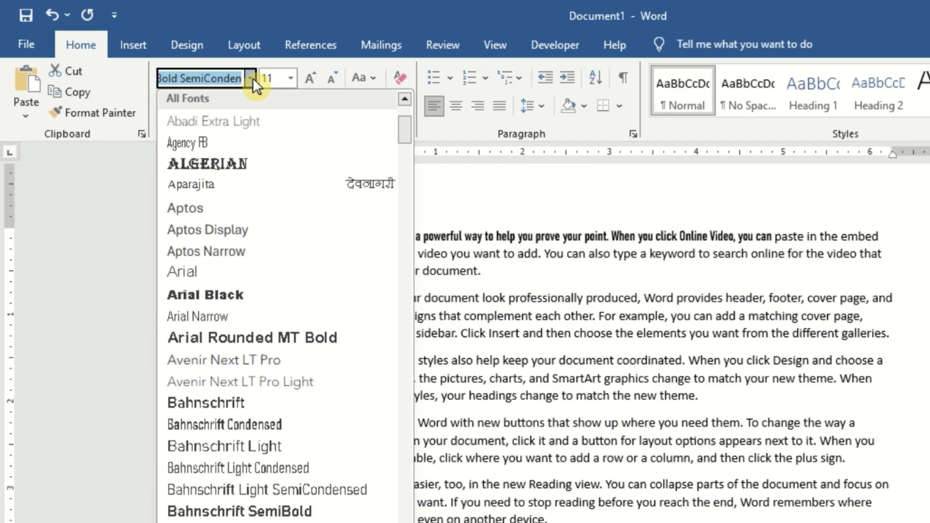
{"action": "key", "text": "Down"}
{"action": "key", "text": "Down"}
{"action": "key", "text": "Down"}
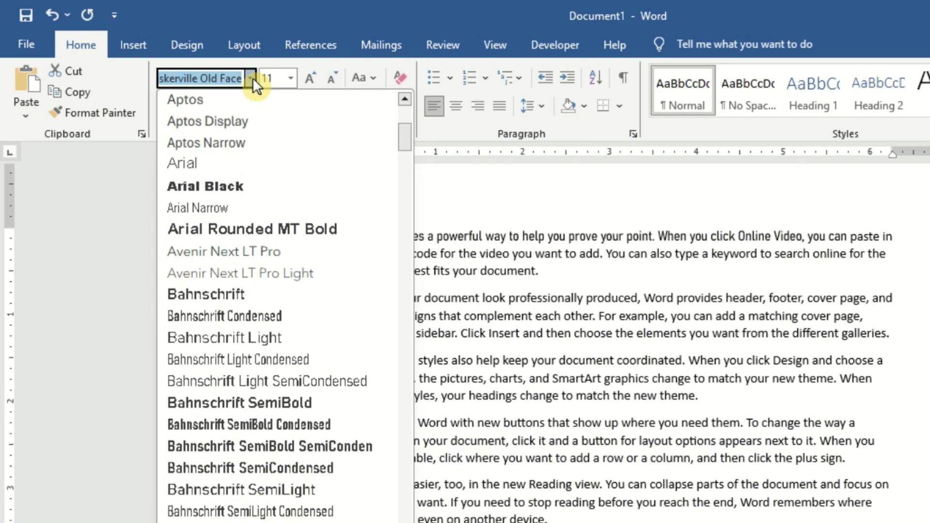
{"action": "key", "text": "Down"}
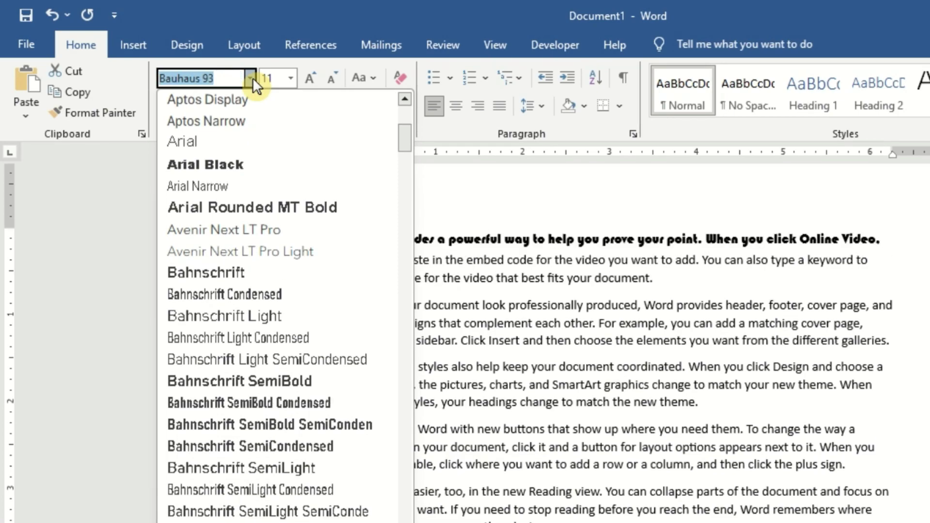
{"action": "key", "text": "Down"}
{"action": "key", "text": "Down"}
{"action": "key", "text": "Down"}
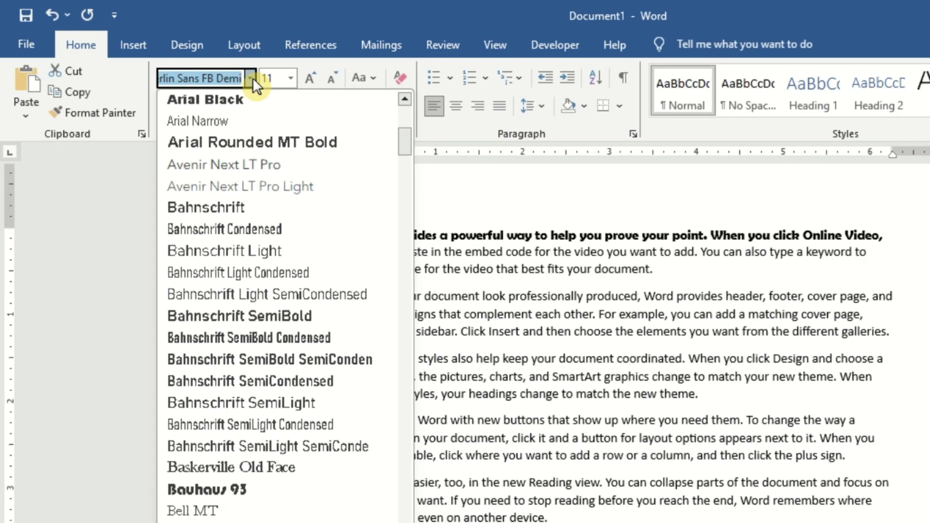
{"action": "key", "text": "Down"}
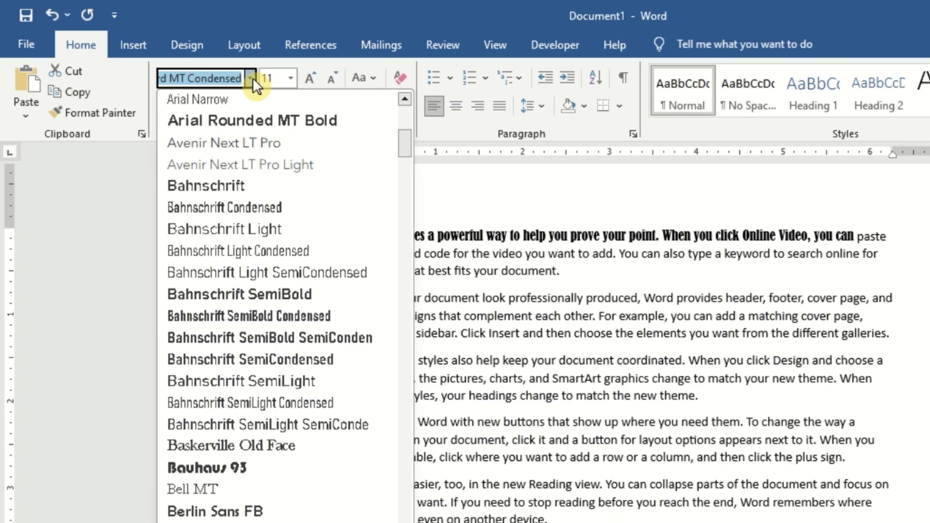
{"action": "key", "text": "Return"}
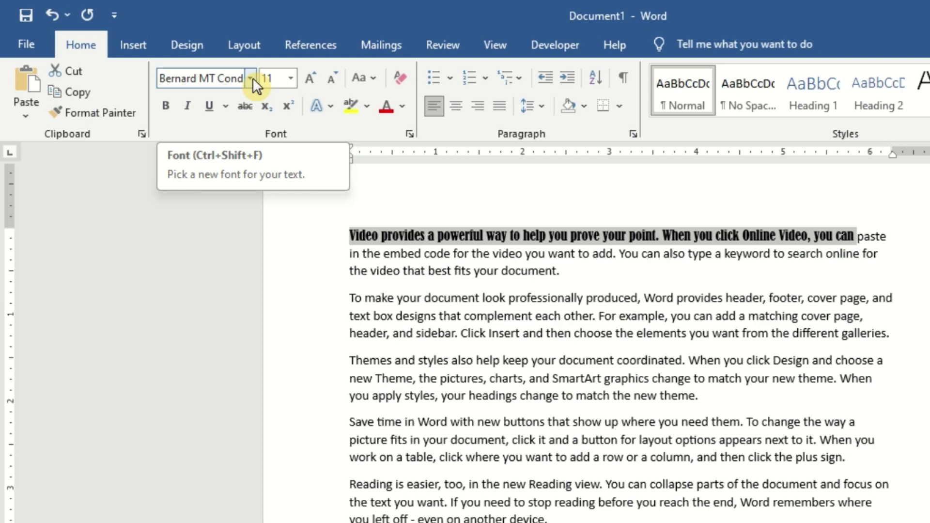
{"action": "key", "text": "Down"}
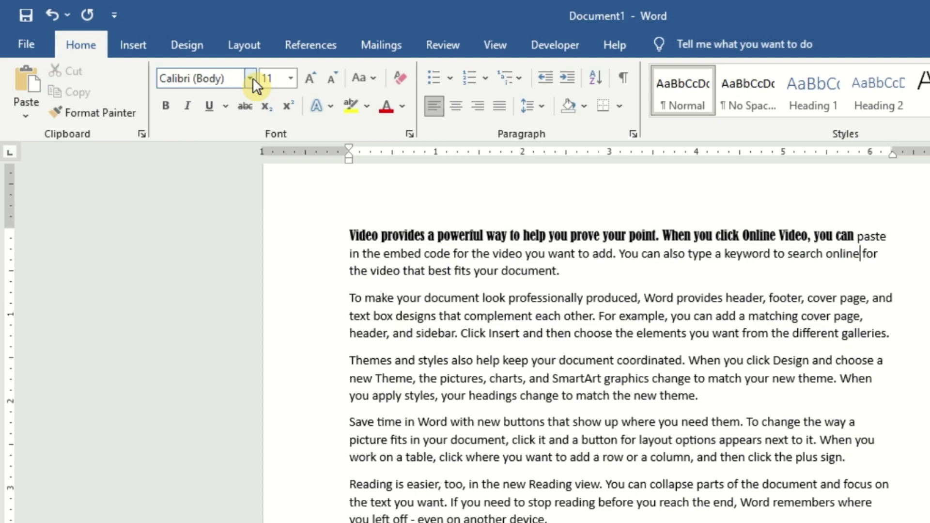
{"action": "key", "text": "shift+Home"}
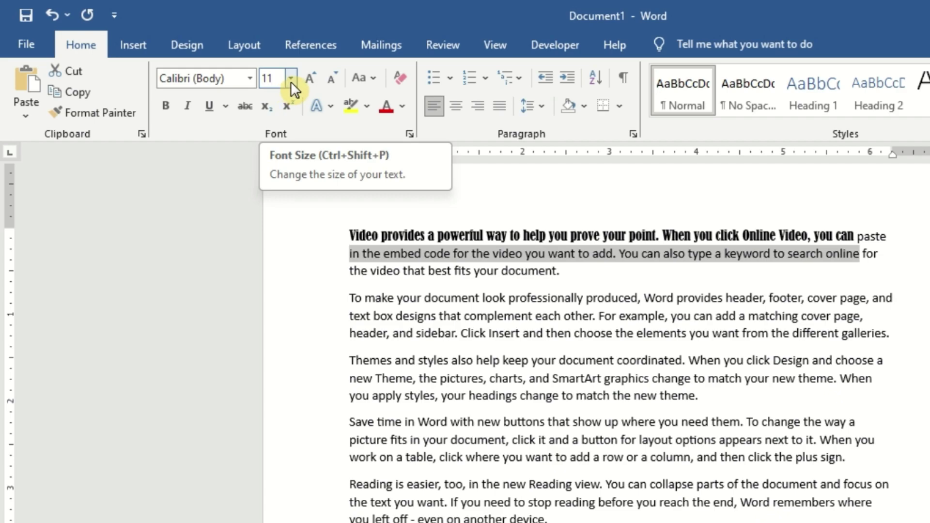
- Enlarge the 'in the embed code … search online' passage to 20 pt
{"action": "left_click", "coordinate": [290, 79]}
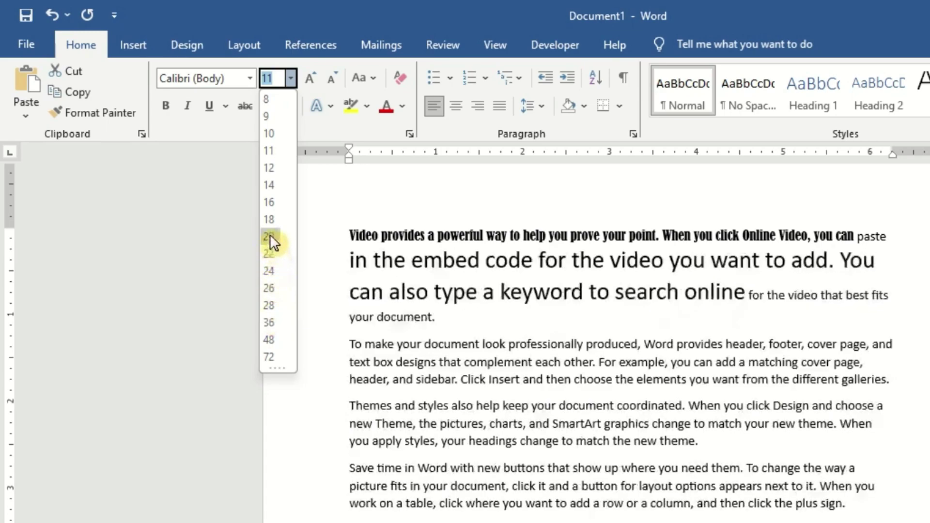
{"action": "left_click", "coordinate": [270, 238]}
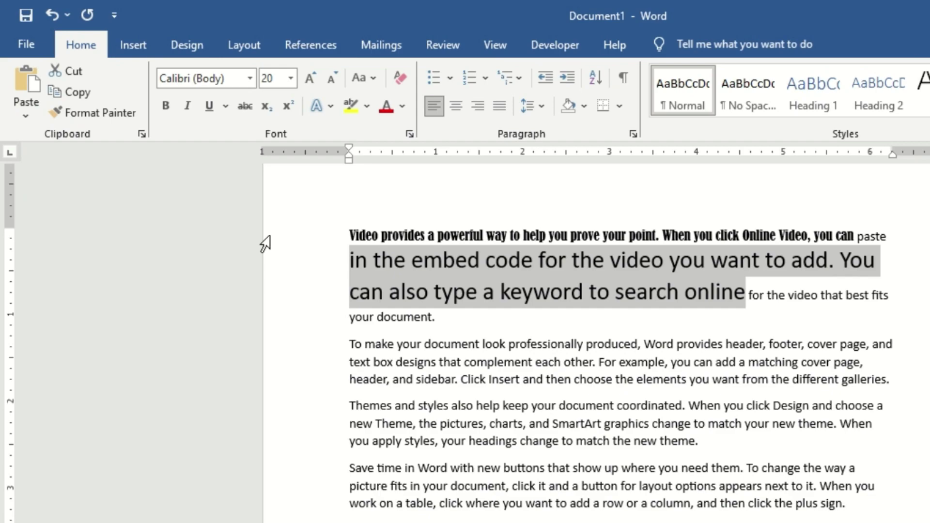
{"action": "key", "text": "alt"}
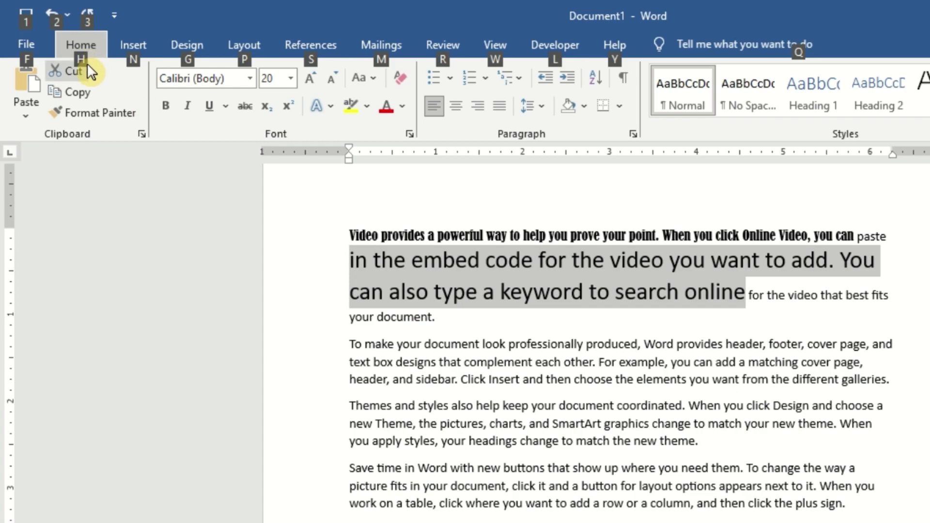
- Resize the middle passage to 22 pt using Alt+H shortcuts, then apply underline
{"action": "key", "text": "h"}
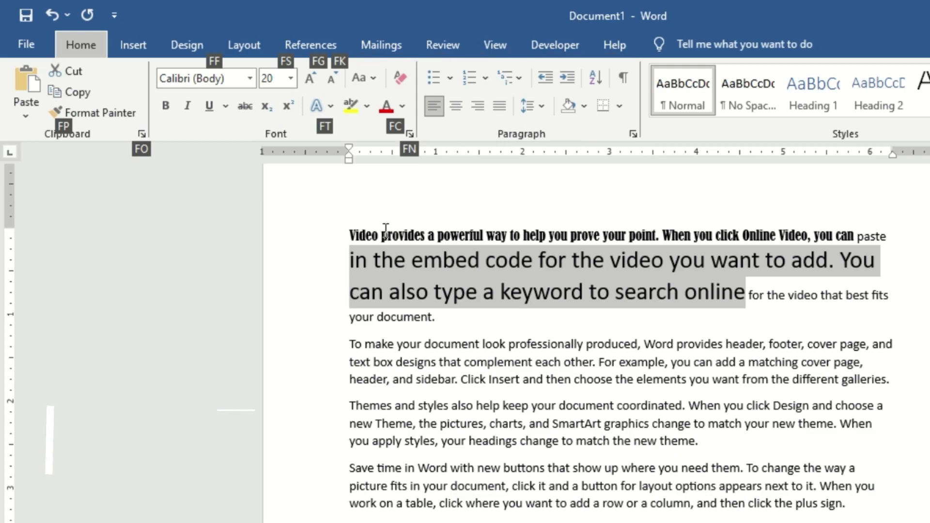
{"action": "key", "text": "s"}
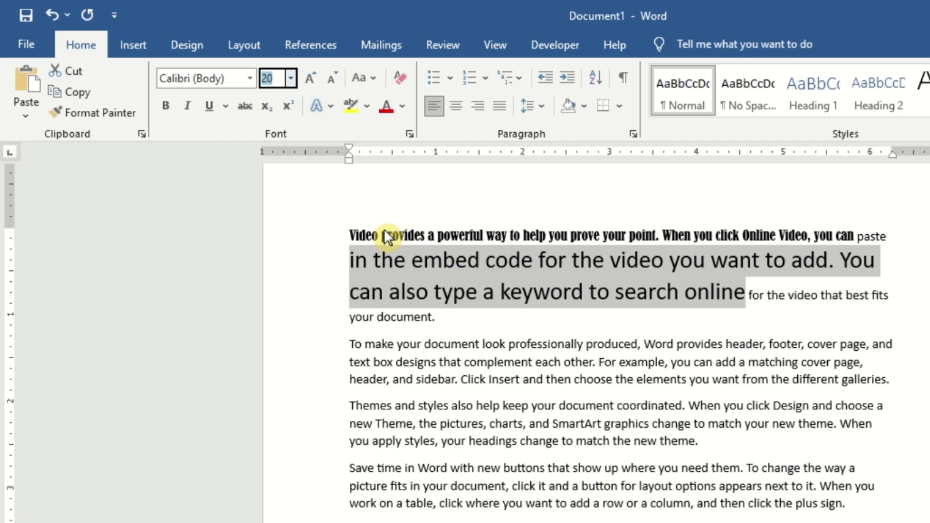
{"action": "key", "text": "alt+Down"}
{"action": "key", "text": "Down"}
{"action": "key", "text": "Down"}
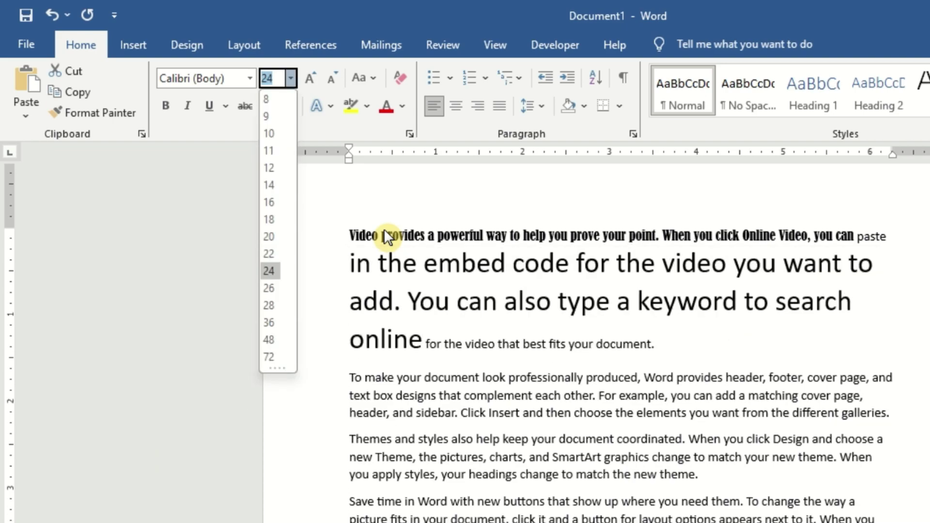
{"action": "key", "text": "Up"}
{"action": "key", "text": "Return"}
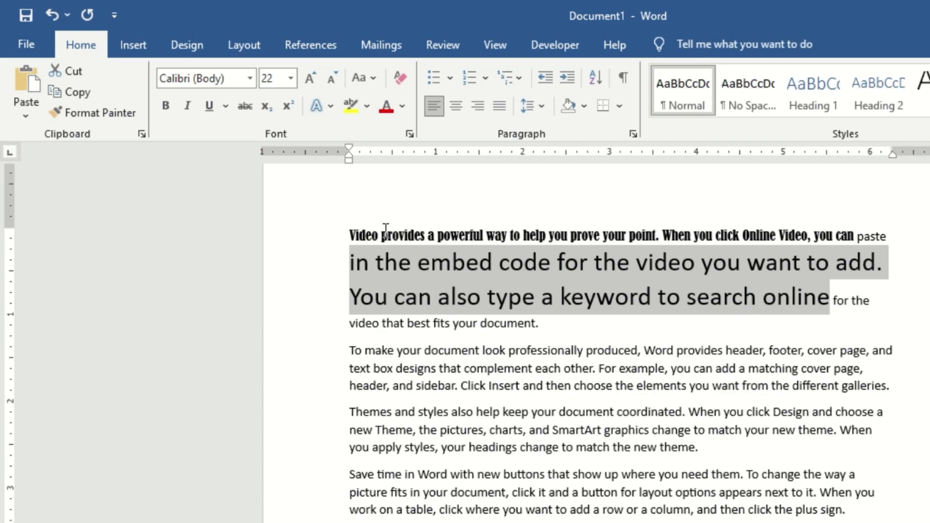
{"action": "left_click", "coordinate": [210, 110]}
{"action": "key", "text": "ctrl+b"}
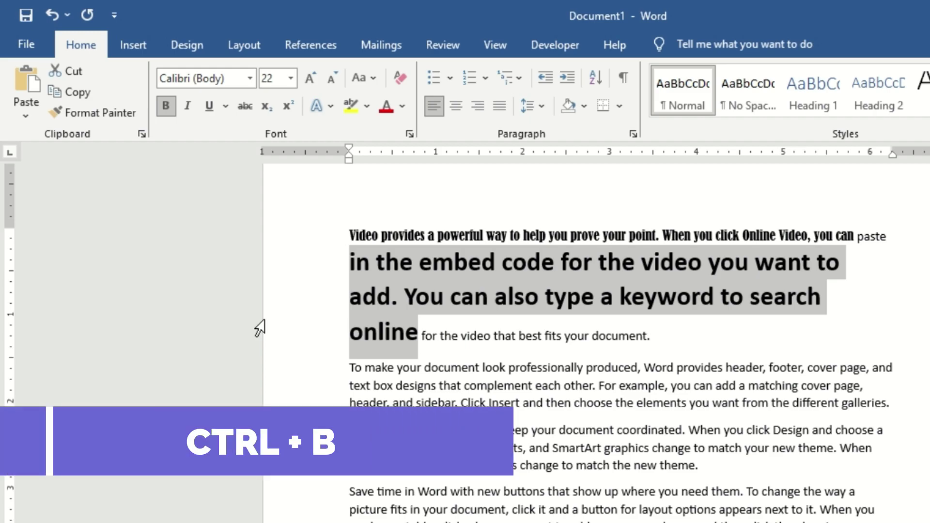
{"action": "key", "text": "ctrl+b"}
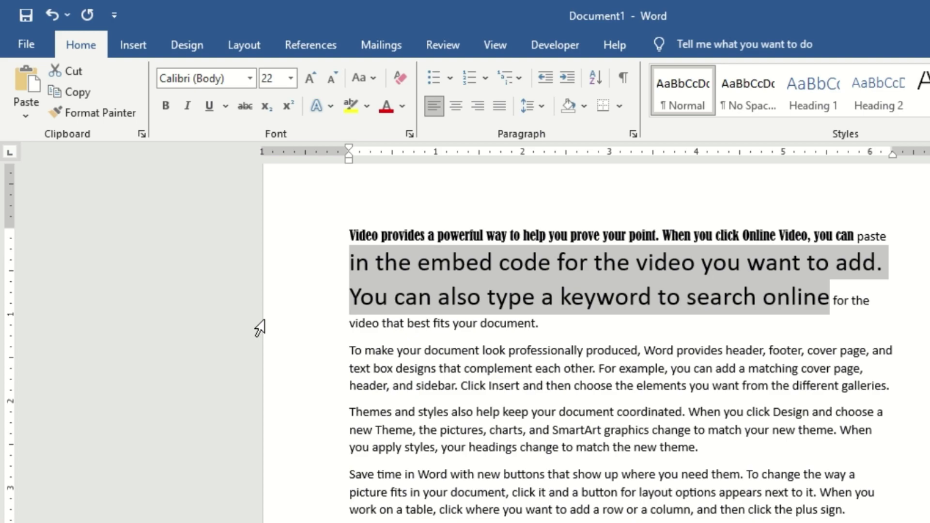
{"action": "key", "text": "ctrl+i"}
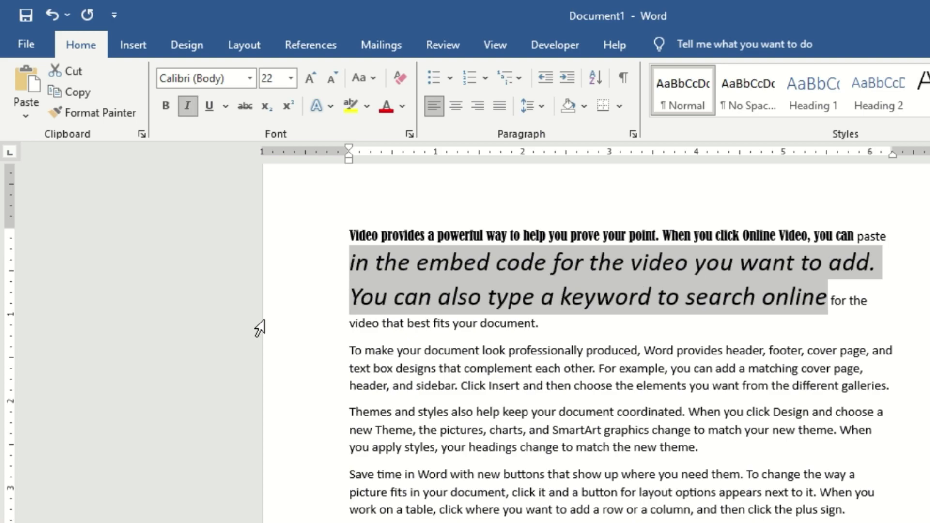
{"action": "key", "text": "ctrl+i"}
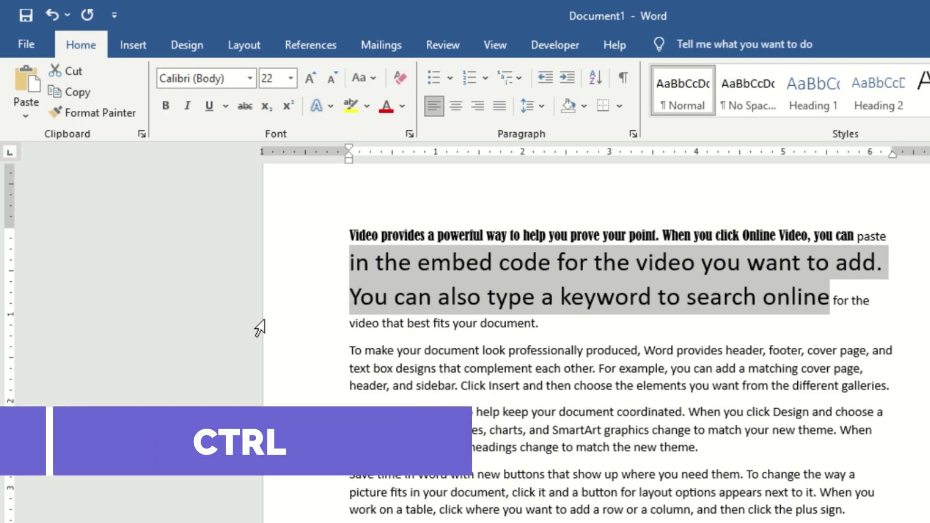
{"action": "key", "text": "ctrl+i"}
{"action": "key", "text": "ctrl+i"}
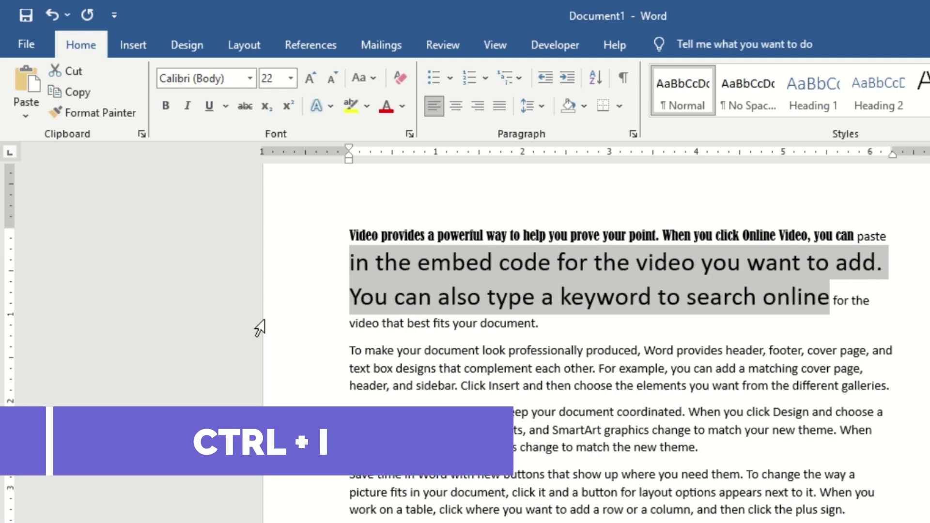
{"action": "key", "text": "ctrl+i"}
{"action": "key", "text": "ctrl+i"}
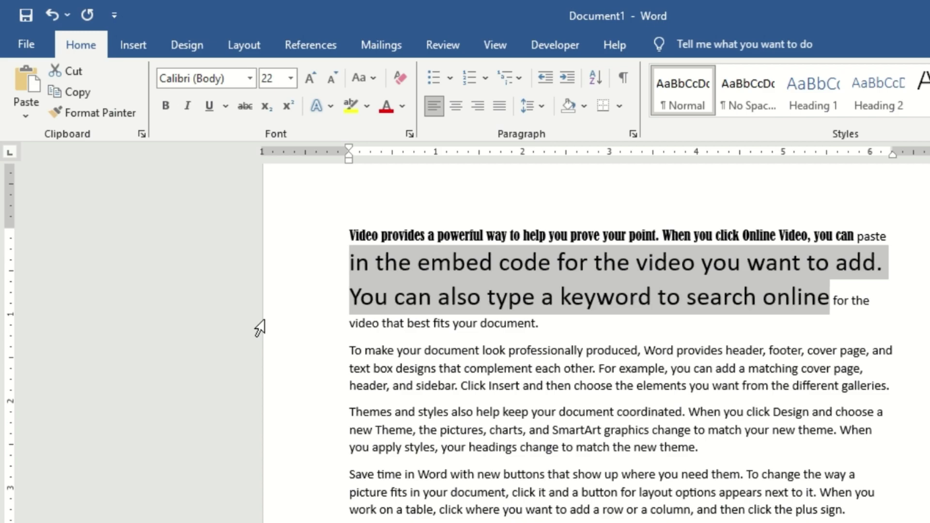
{"action": "key", "text": "ctrl+u"}
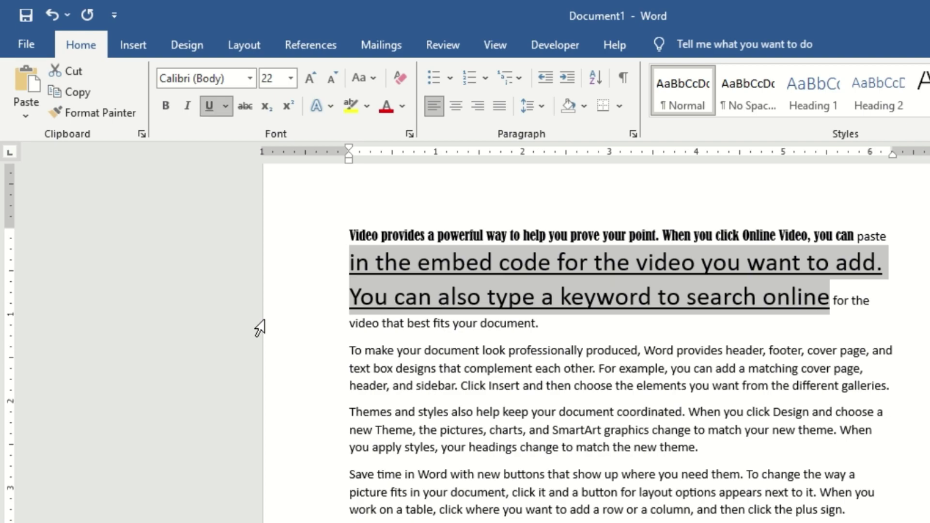
{"action": "key", "text": "ctrl+u"}
{"action": "key", "text": "ctrl+u"}
{"action": "key", "text": "ctrl+u"}
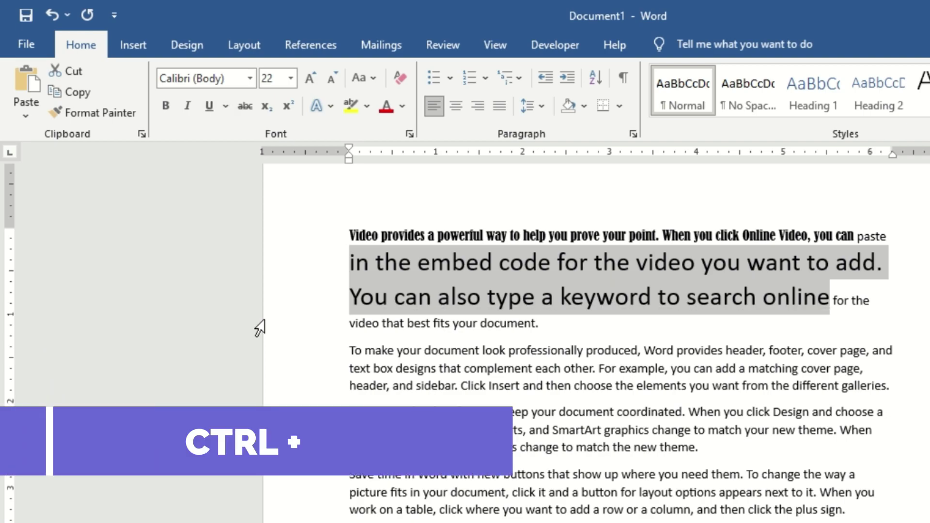
{"action": "left_click", "coordinate": [225, 104]}
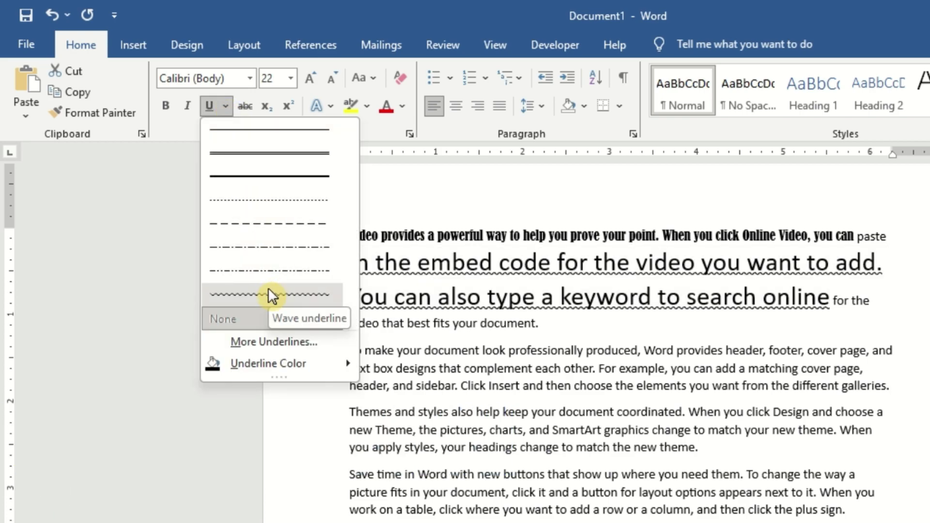
{"action": "key", "text": "Escape"}
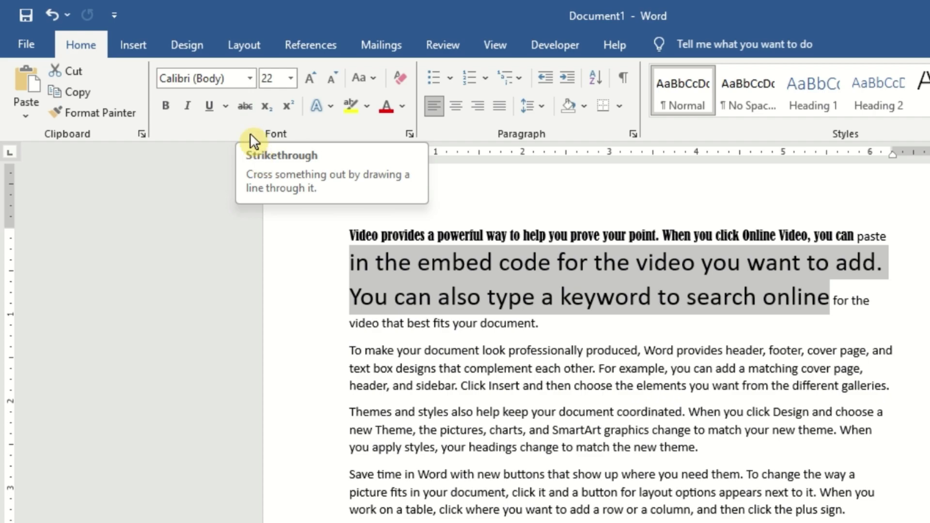
- Toggle strikethrough on and off the large passage, then select all the text
{"action": "left_click", "coordinate": [247, 110]}
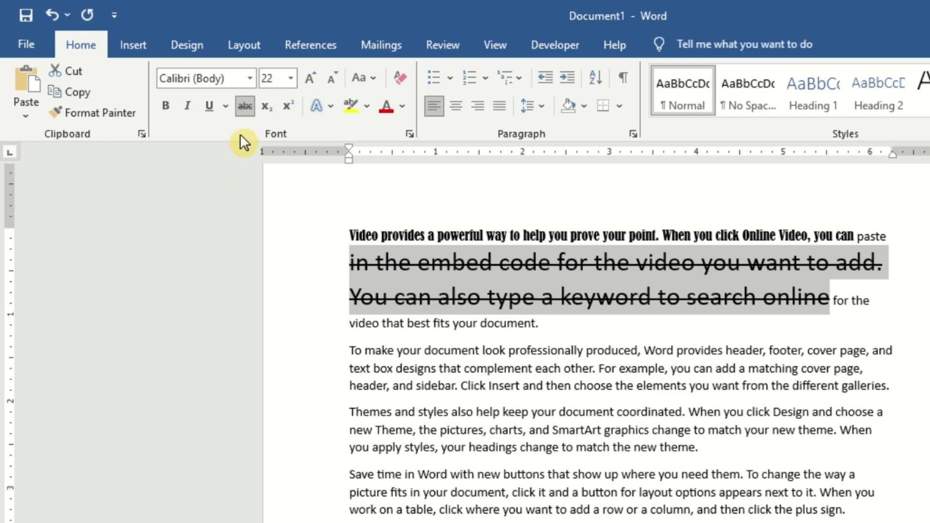
{"action": "left_click", "coordinate": [247, 108]}
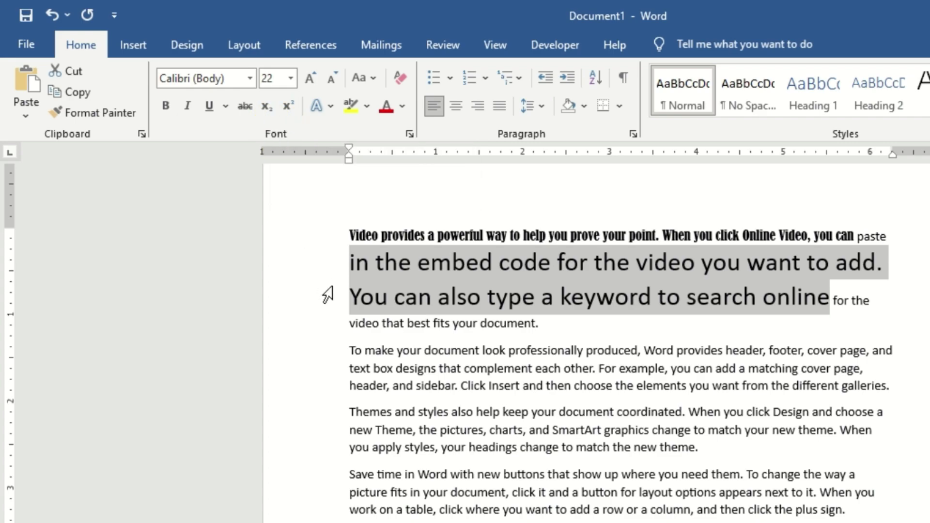
{"action": "key", "text": "ctrl+a"}
- Delete the sample text and type CO2 at font size 25
{"action": "key", "text": "Delete"}
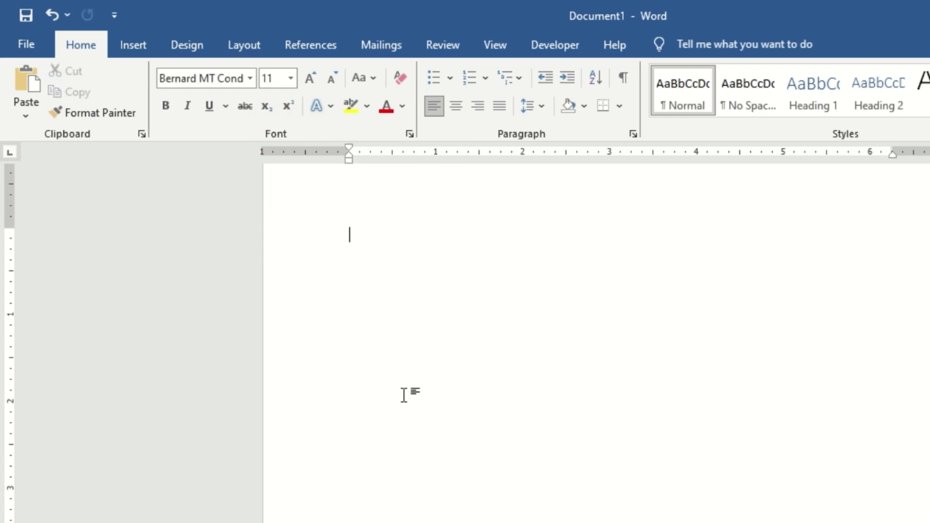
{"action": "key", "text": "ctrl+shift+p"}
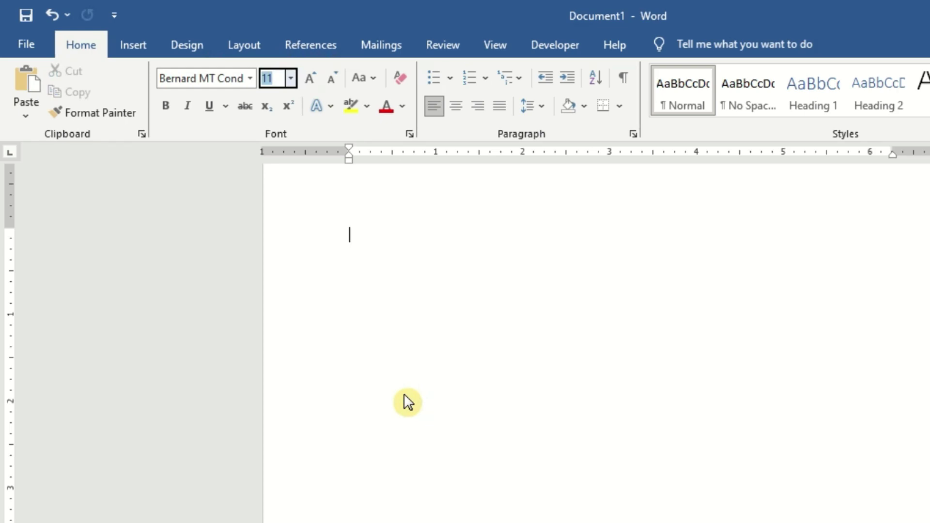
{"action": "type", "text": "25"}
{"action": "key", "text": "Return"}
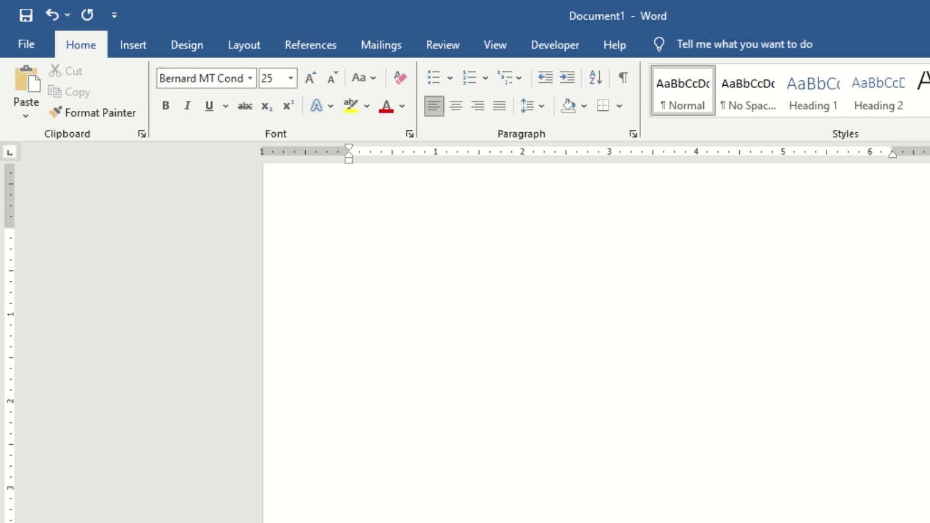
{"action": "type", "text": "C"}
{"action": "type", "text": "O2"}
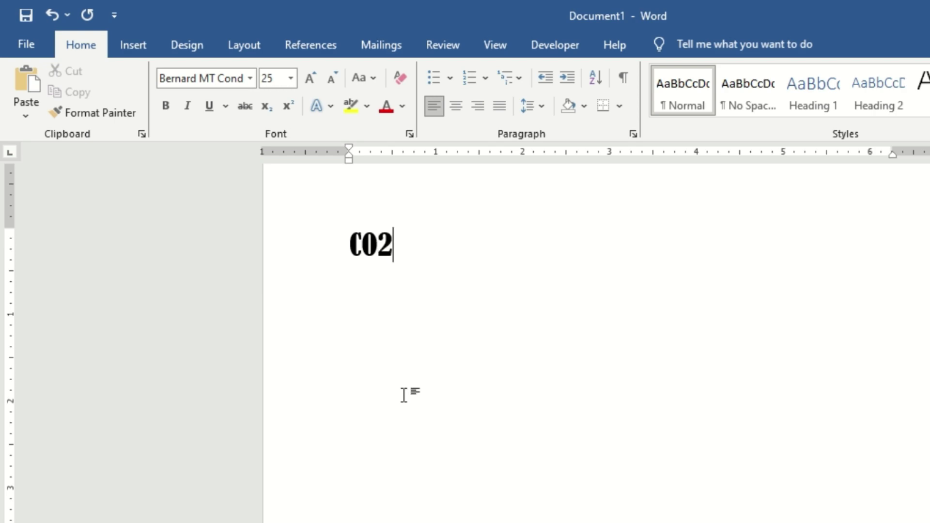
- Change the font of CO2 to Calibri Light
{"action": "key", "text": "ctrl+a"}
{"action": "key", "text": "alt+h"}
{"action": "key", "text": "f"}
{"action": "key", "text": "f"}
{"action": "type", "text": "Calibri Light"}
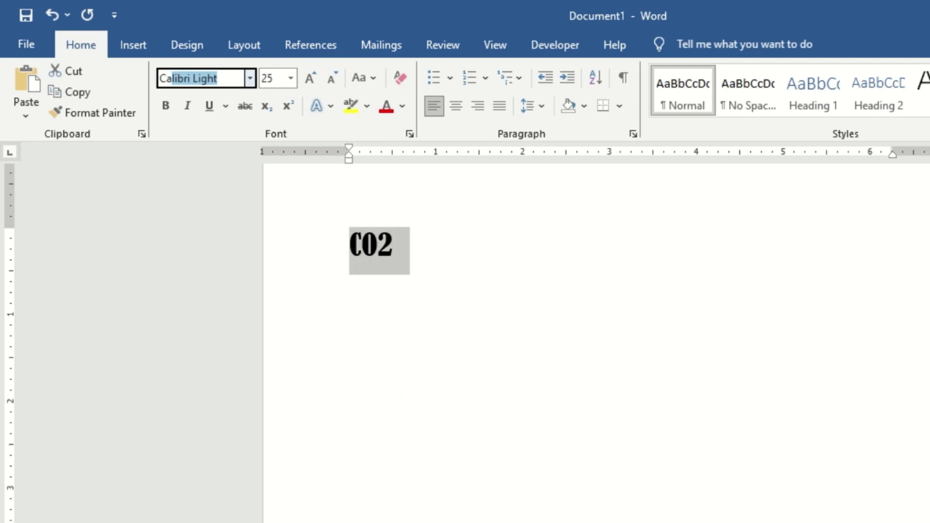
{"action": "key", "text": "Return"}
{"action": "key", "text": "End"}
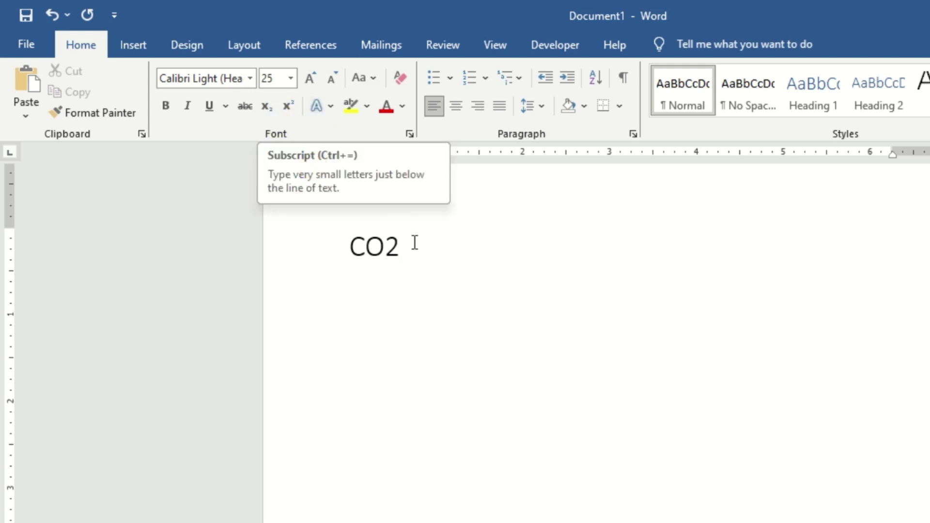
- Toggle subscript on and off for the 2 in CO2
{"action": "key", "text": "shift+Left"}
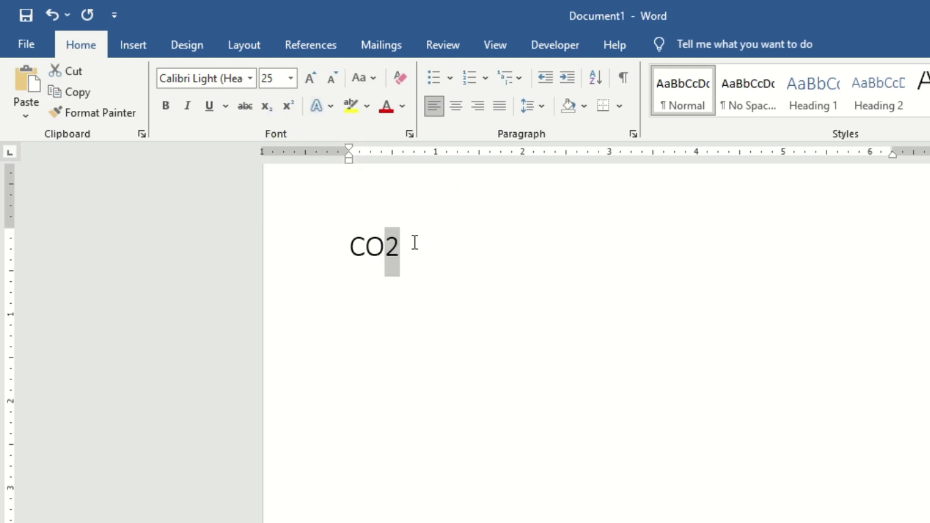
{"action": "left_click", "coordinate": [266, 106]}
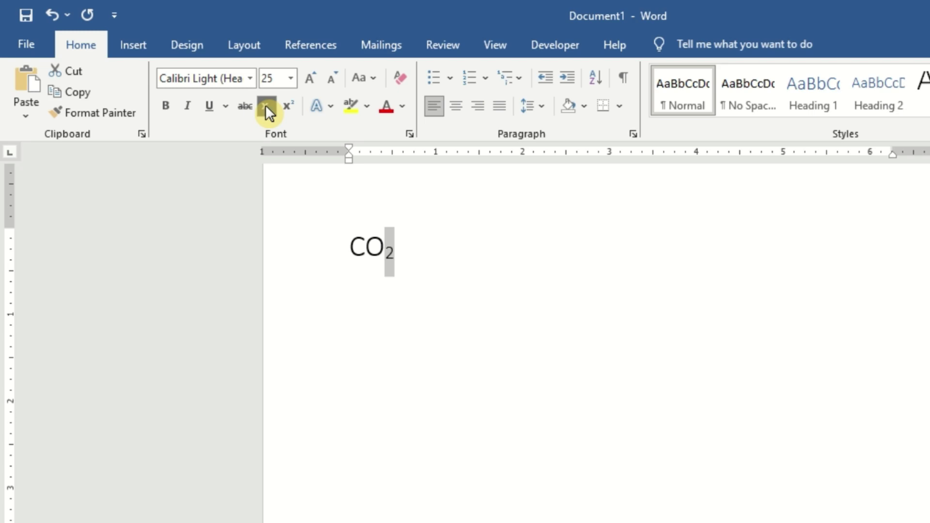
{"action": "left_click", "coordinate": [266, 107]}
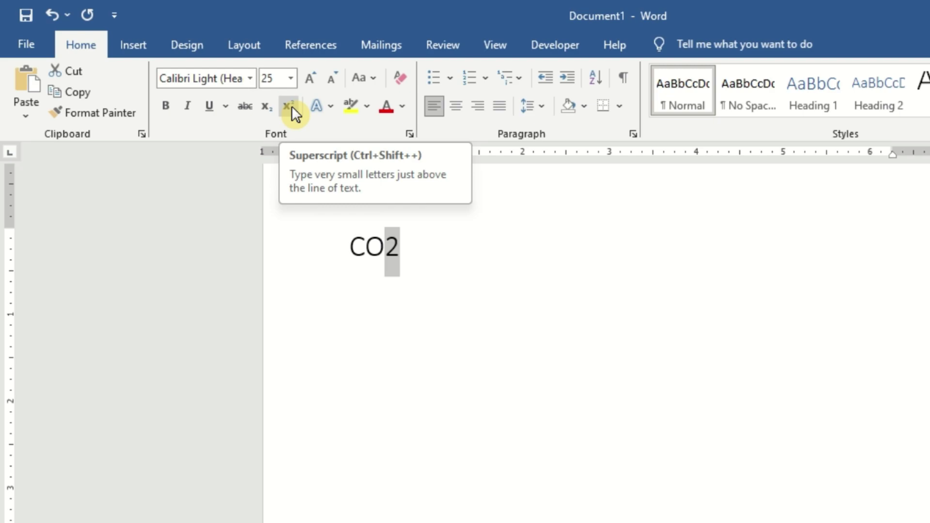
- Replace CO2 with (A+B)² using superscript on the 2, then delete it
{"action": "triple_click", "coordinate": [425, 224]}
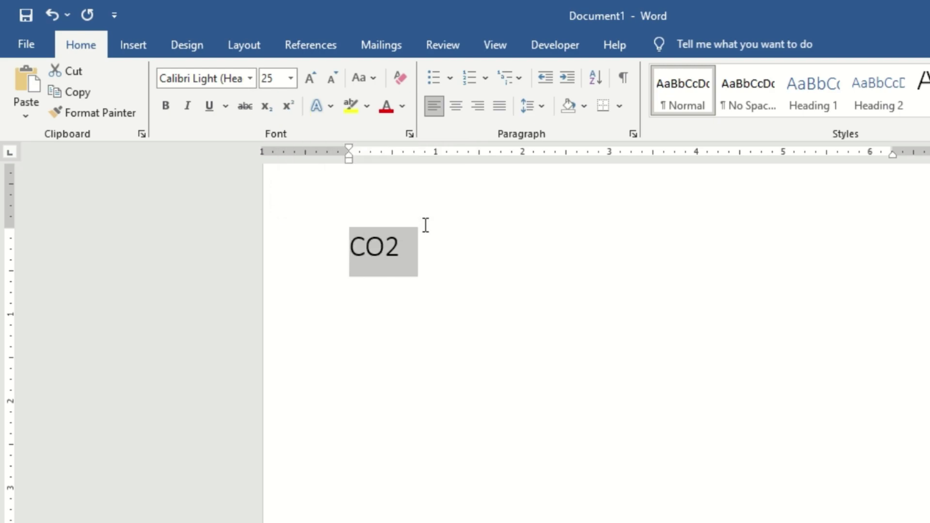
{"action": "type", "text": "(A+"}
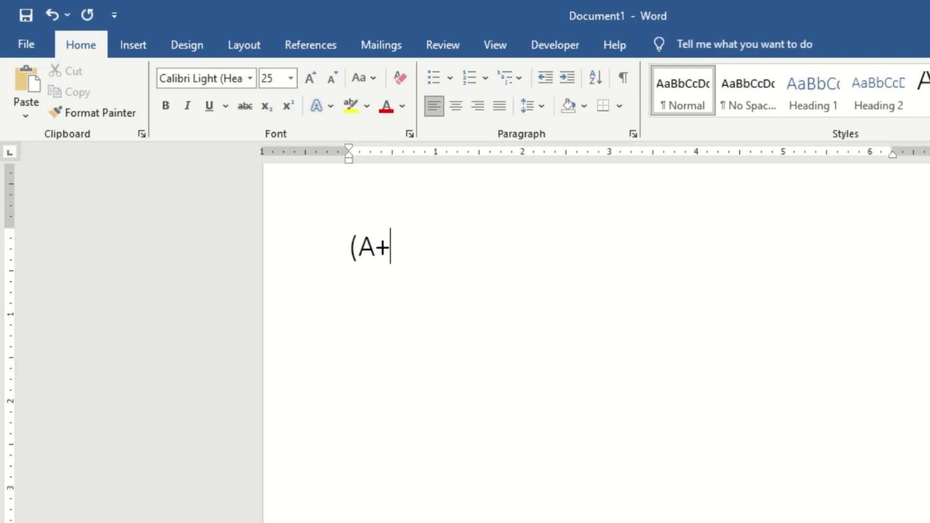
{"action": "type", "text": "B)"}
{"action": "type", "text": "2"}
{"action": "double_click", "coordinate": [425, 225]}
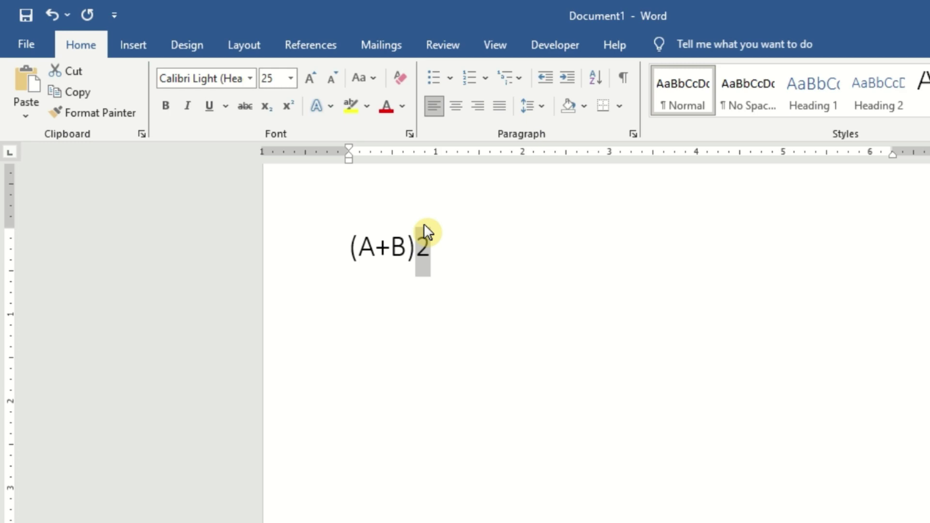
{"action": "left_click", "coordinate": [287, 108]}
{"action": "key", "text": "Right"}
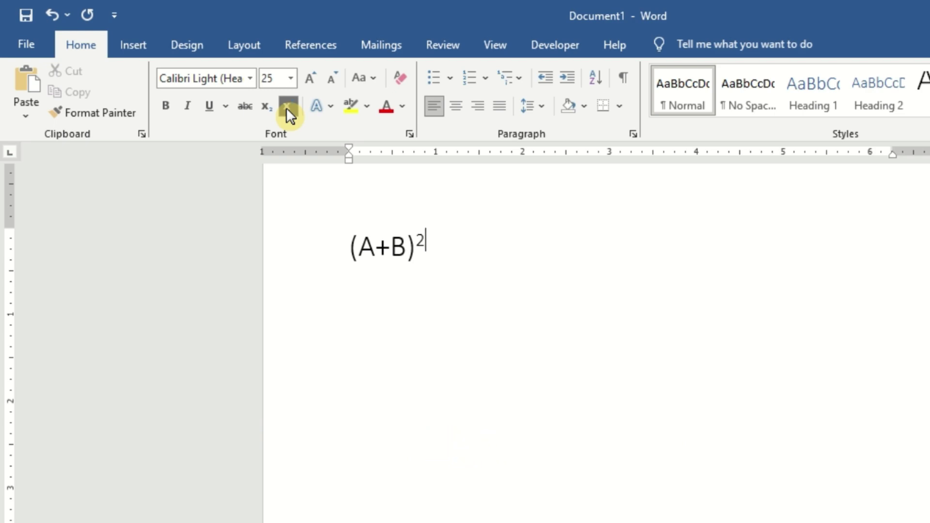
{"action": "key", "text": "ctrl+a"}
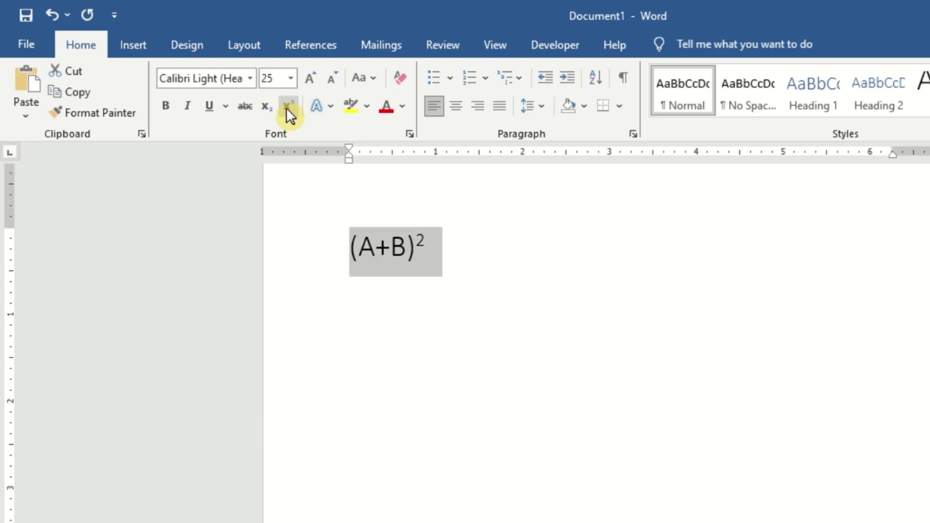
{"action": "key", "text": "Delete"}
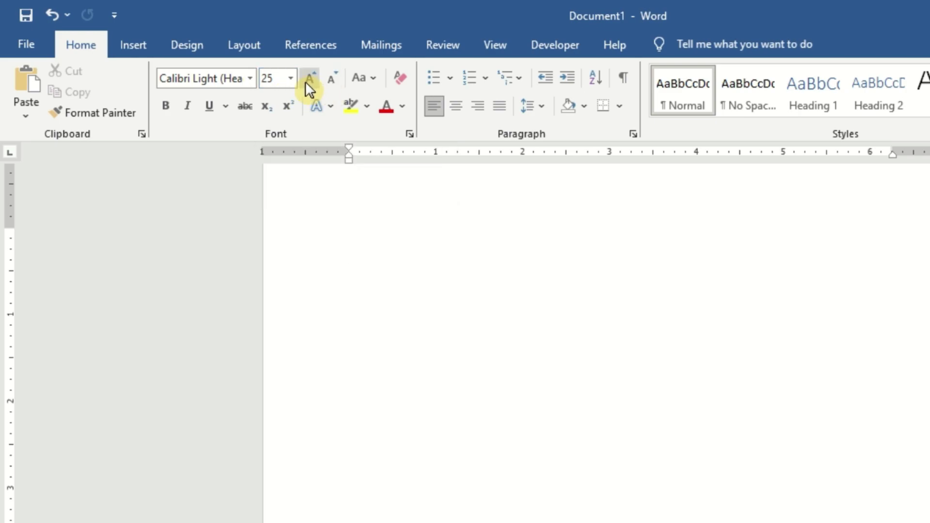
- Set font size 26, generate sample paragraphs with =rand(), and select all the text
{"action": "left_click", "coordinate": [293, 79]}
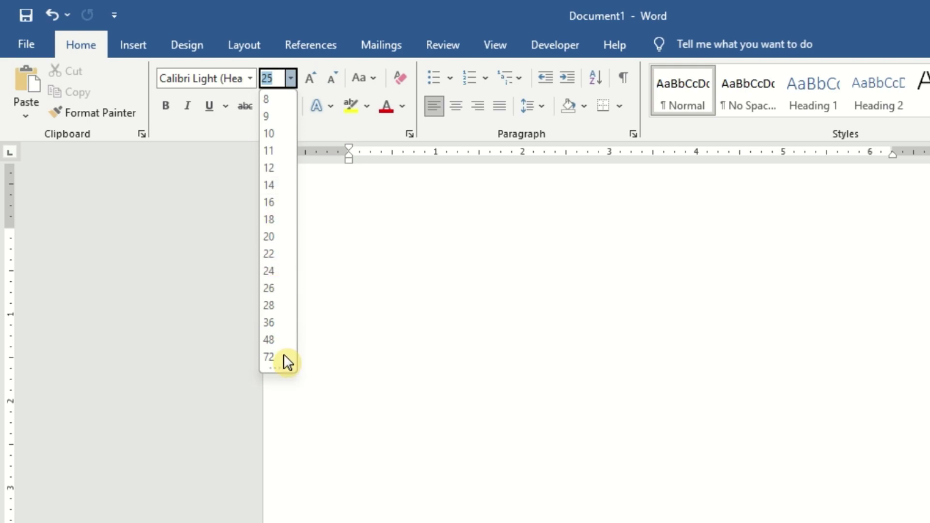
{"action": "left_click", "coordinate": [311, 78]}
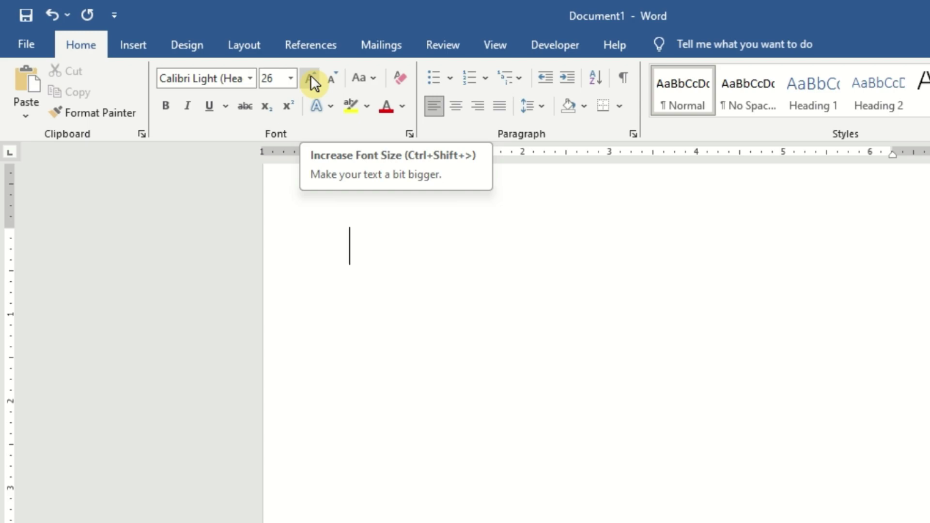
{"action": "type", "text": "=rand"}
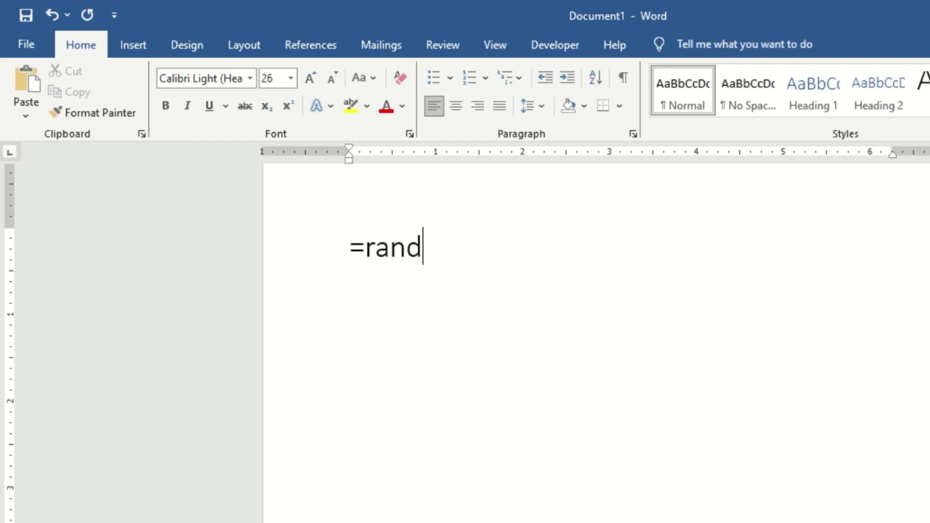
{"action": "type", "text": "()"}
{"action": "key", "text": "Return"}
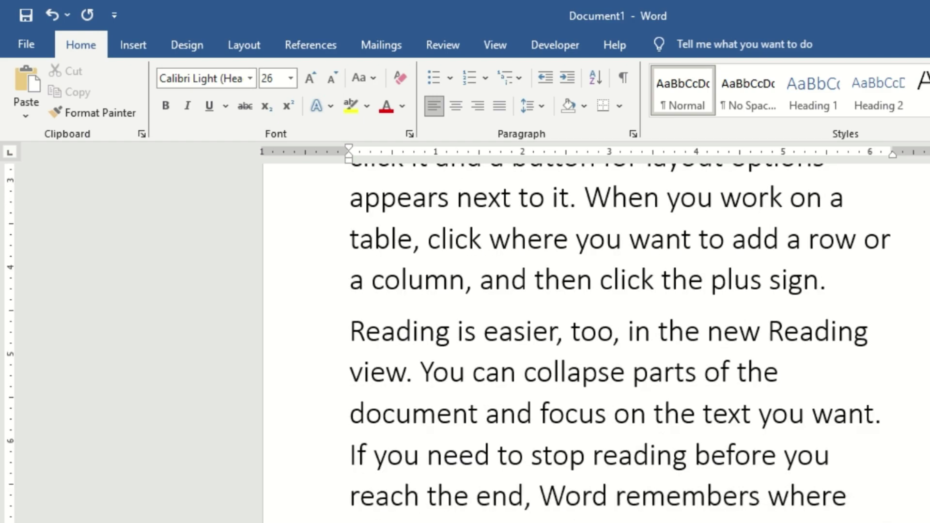
{"action": "key", "text": "ctrl+a"}
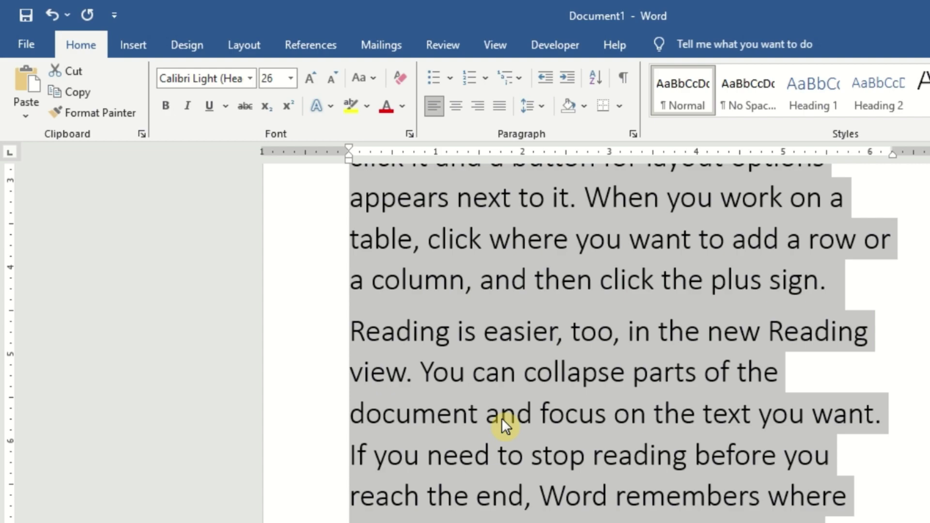
- Grow the selected text step by step from 28 pt up to 200 pt
{"action": "left_click", "coordinate": [311, 78]}
{"action": "left_click", "coordinate": [313, 77]}
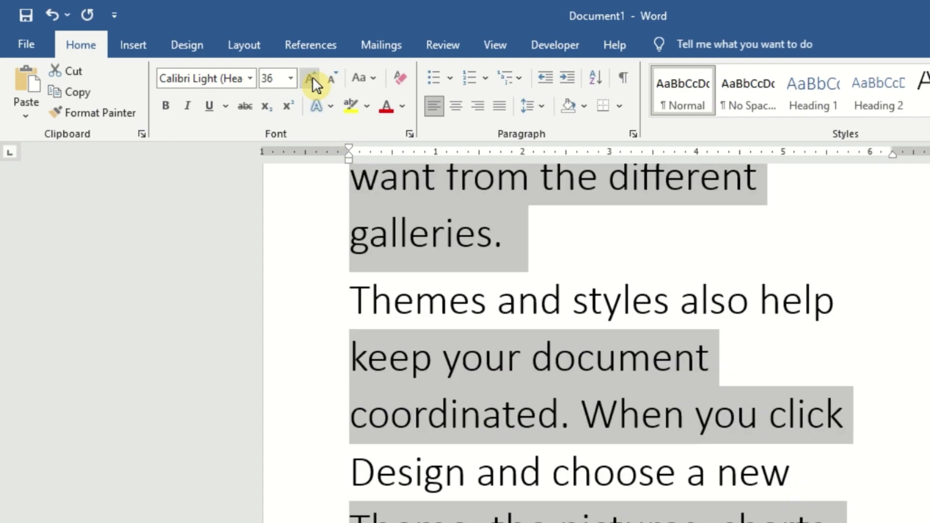
{"action": "left_click", "coordinate": [312, 76]}
{"action": "left_click", "coordinate": [312, 76]}
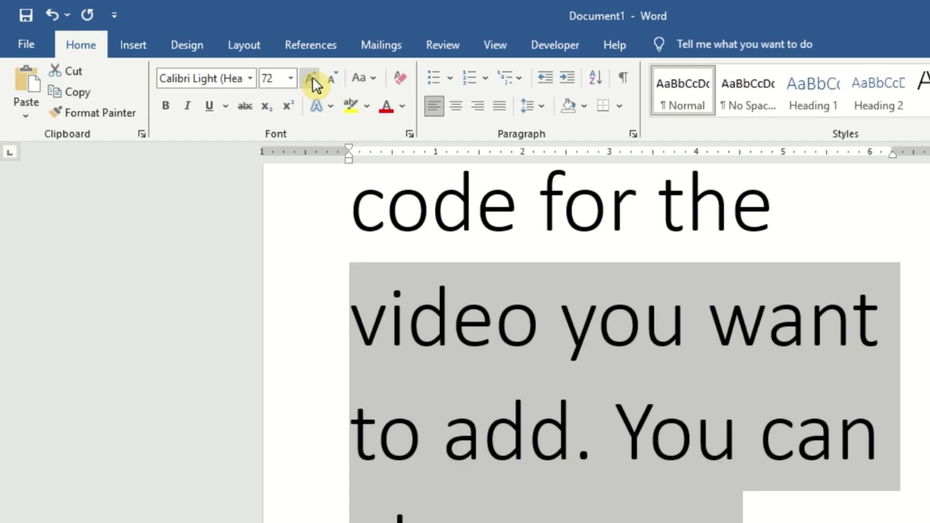
{"action": "left_click", "coordinate": [313, 76]}
{"action": "left_click", "coordinate": [313, 76]}
{"action": "left_click", "coordinate": [312, 77]}
{"action": "left_click", "coordinate": [313, 77]}
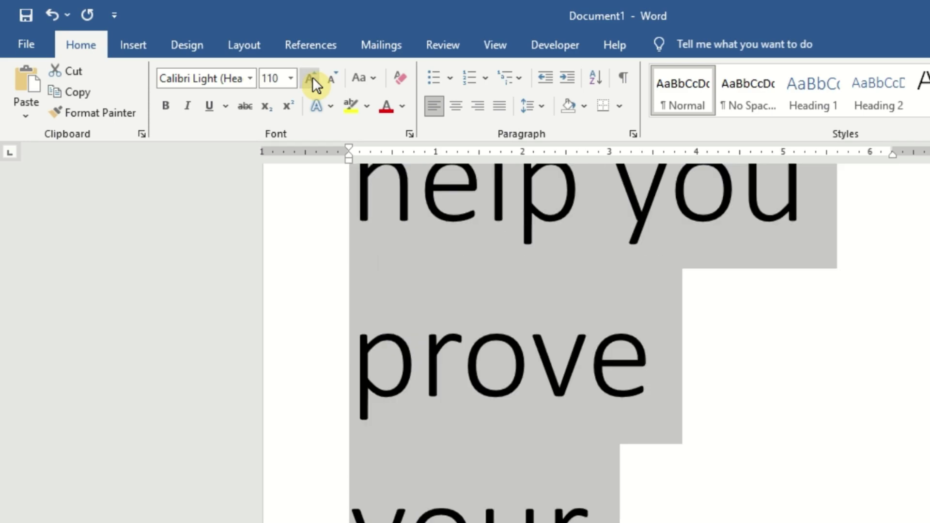
{"action": "left_click", "coordinate": [313, 76]}
{"action": "left_click", "coordinate": [313, 76]}
{"action": "left_click", "coordinate": [313, 76]}
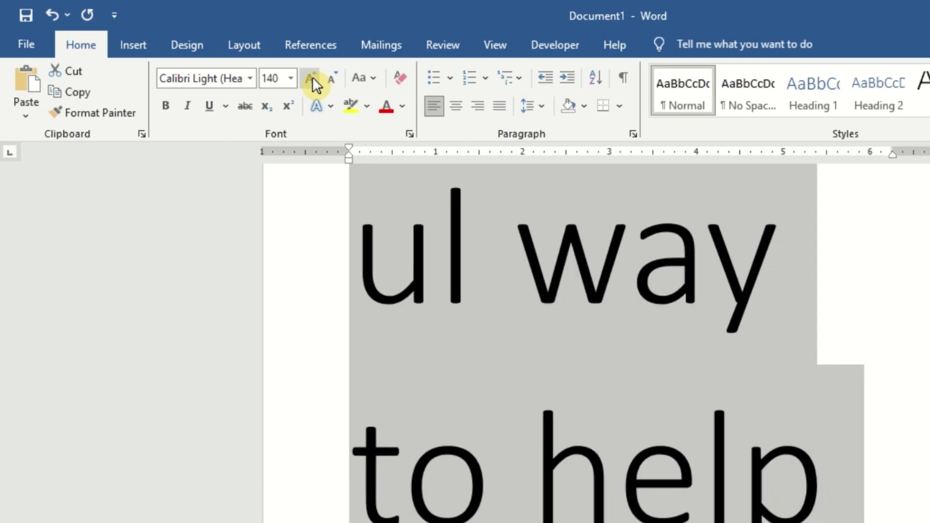
{"action": "left_click", "coordinate": [313, 76]}
{"action": "left_click", "coordinate": [313, 76]}
{"action": "left_click", "coordinate": [313, 77]}
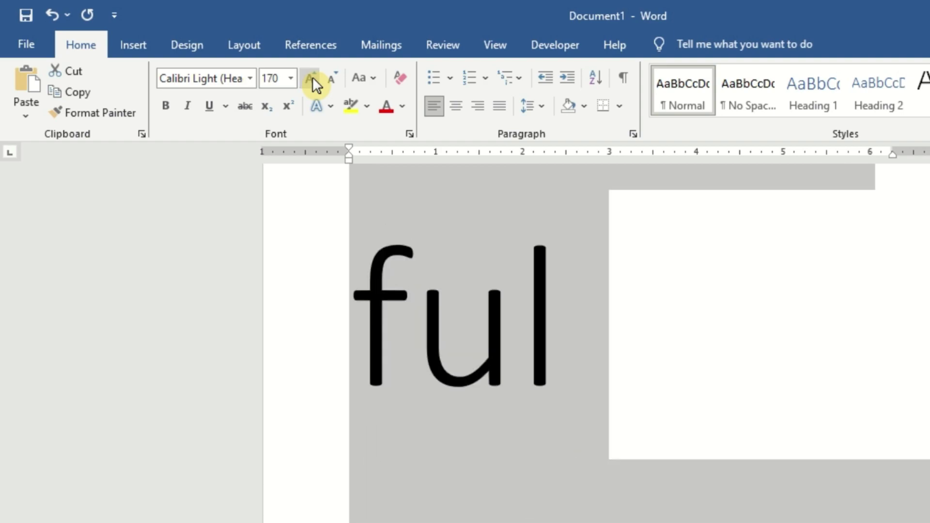
{"action": "left_click", "coordinate": [312, 76]}
{"action": "left_click", "coordinate": [312, 76]}
{"action": "left_click", "coordinate": [313, 76]}
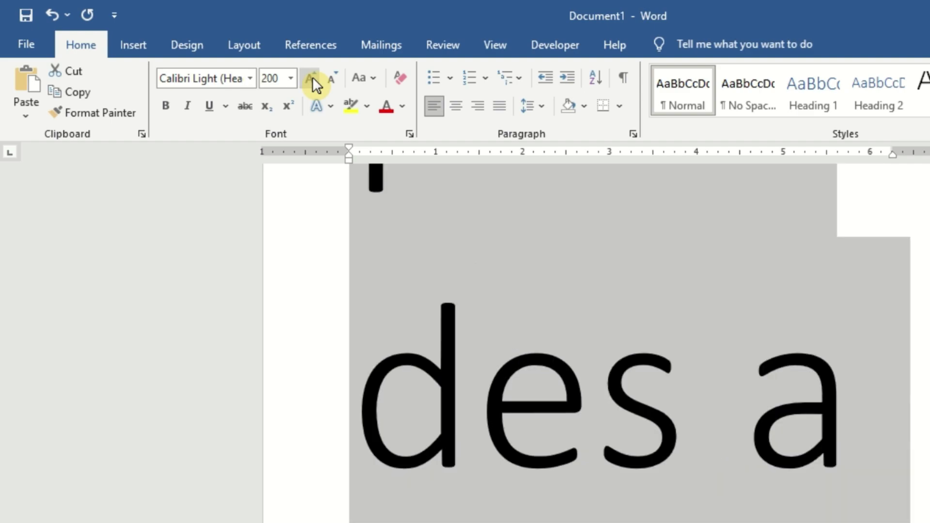
{"action": "left_click", "coordinate": [313, 76]}
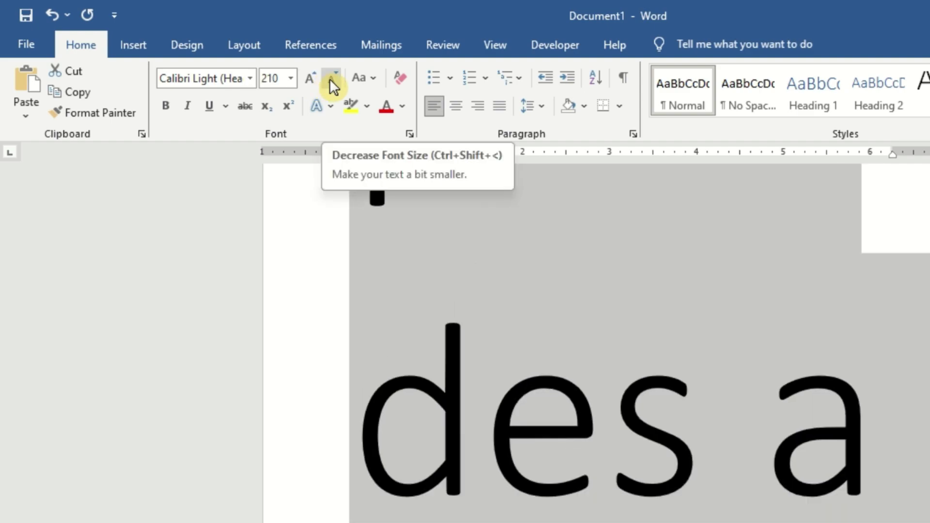
- Shrink the text step by step from 200 pt down to 16 pt
{"action": "left_click", "coordinate": [329, 81]}
{"action": "left_click", "coordinate": [329, 80]}
{"action": "left_click", "coordinate": [329, 80]}
{"action": "left_click", "coordinate": [330, 80]}
{"action": "left_click", "coordinate": [329, 79]}
{"action": "left_click", "coordinate": [329, 78]}
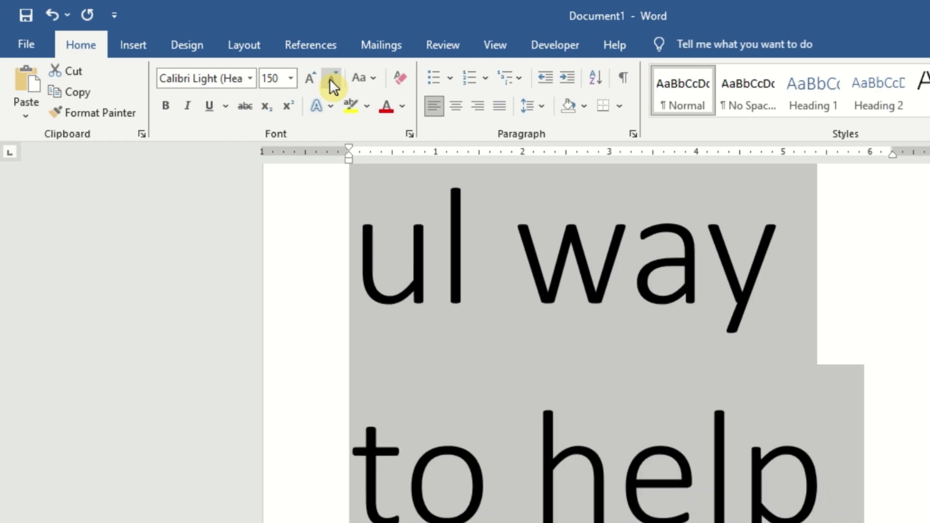
{"action": "left_click", "coordinate": [330, 79]}
{"action": "left_click", "coordinate": [329, 79]}
{"action": "left_click", "coordinate": [329, 79]}
{"action": "left_click", "coordinate": [329, 78]}
{"action": "left_click", "coordinate": [329, 79]}
{"action": "left_click", "coordinate": [329, 79]}
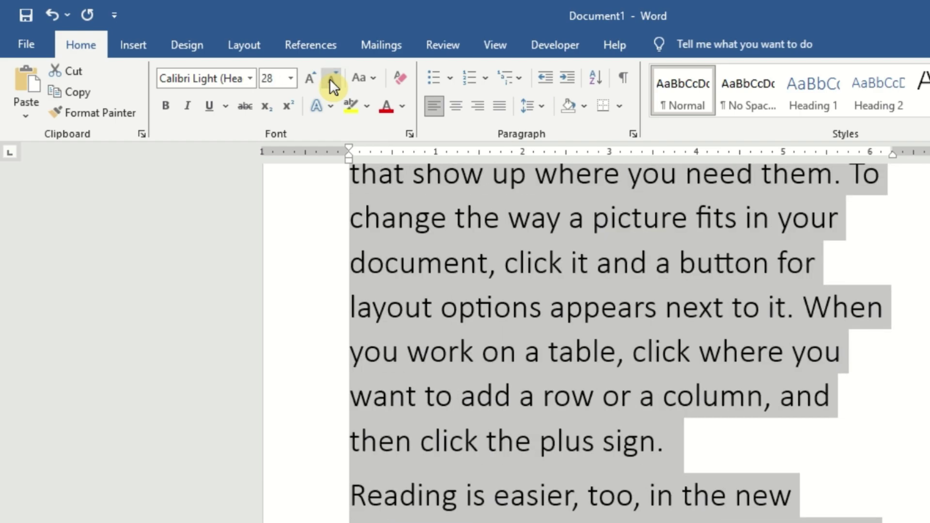
{"action": "left_click", "coordinate": [329, 78]}
{"action": "left_click", "coordinate": [329, 78]}
{"action": "left_click", "coordinate": [330, 79]}
{"action": "left_click", "coordinate": [330, 78]}
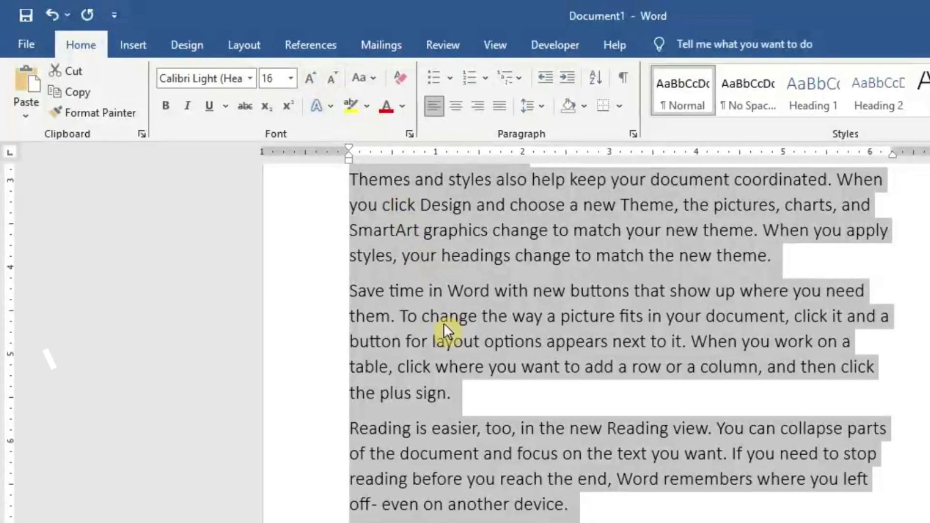
- Nudge the size up twice and down three times with Ctrl+Shift+> and <, then deselect
{"action": "key", "text": "ctrl+shift+period"}
{"action": "key", "text": "ctrl+shift+period"}
{"action": "key", "text": "ctrl+shift+period"}
{"action": "key", "text": "ctrl+shift+period"}
{"action": "key", "text": "ctrl+shift+period"}
{"action": "key", "text": "ctrl+shift+period"}
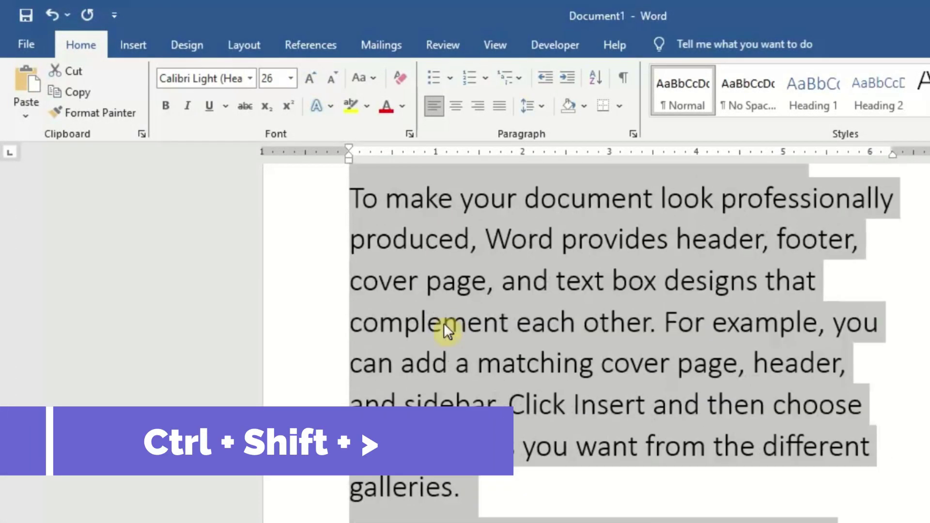
{"action": "key", "text": "ctrl+shift+period"}
{"action": "key", "text": "ctrl+shift+period"}
{"action": "key", "text": "ctrl+shift+period"}
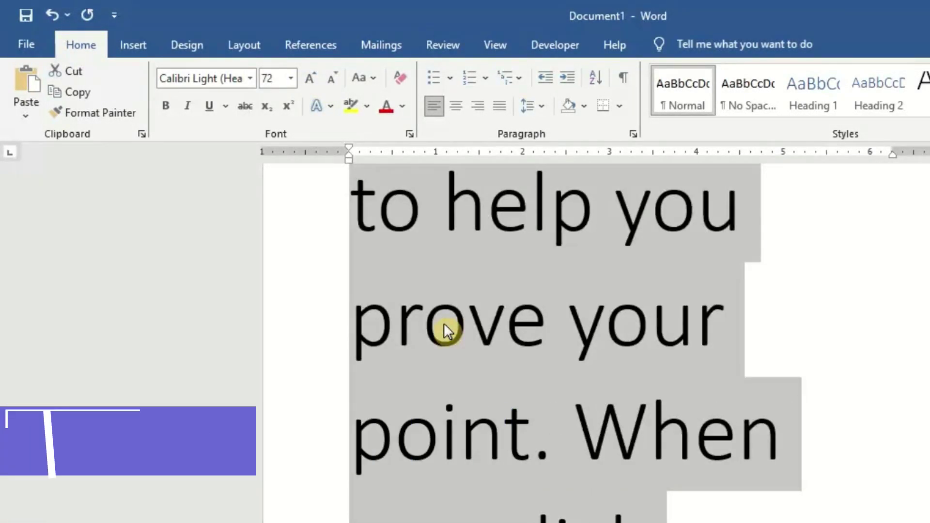
{"action": "key", "text": "ctrl+shift+comma"}
{"action": "key", "text": "ctrl+shift+comma"}
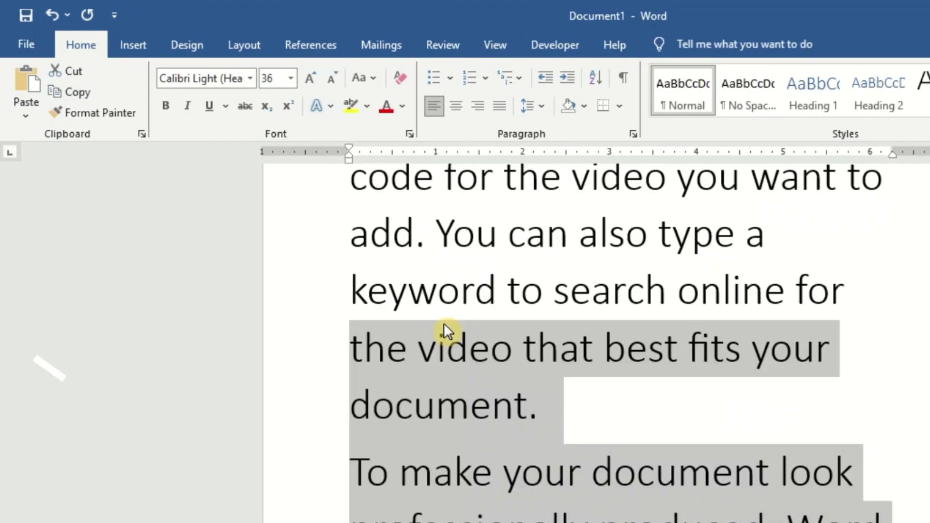
{"action": "key", "text": "ctrl+shift+comma"}
{"action": "key", "text": "ctrl+shift+comma"}
{"action": "key", "text": "ctrl+shift+comma"}
{"action": "key", "text": "ctrl+shift+comma"}
{"action": "key", "text": "ctrl+shift+comma"}
{"action": "key", "text": "ctrl+shift+comma"}
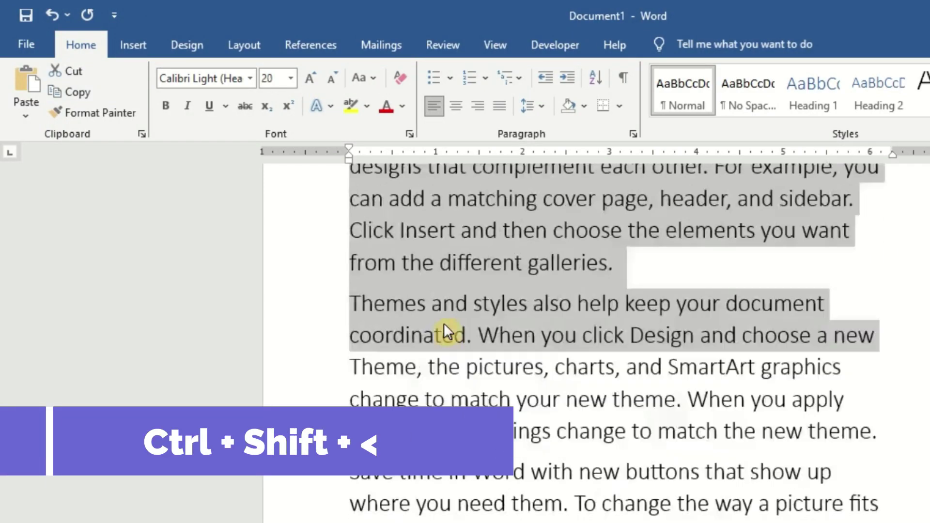
{"action": "key", "text": "ctrl+shift+comma"}
{"action": "key", "text": "ctrl+shift+comma"}
{"action": "key", "text": "ctrl+shift+comma"}
{"action": "key", "text": "ctrl+shift+comma"}
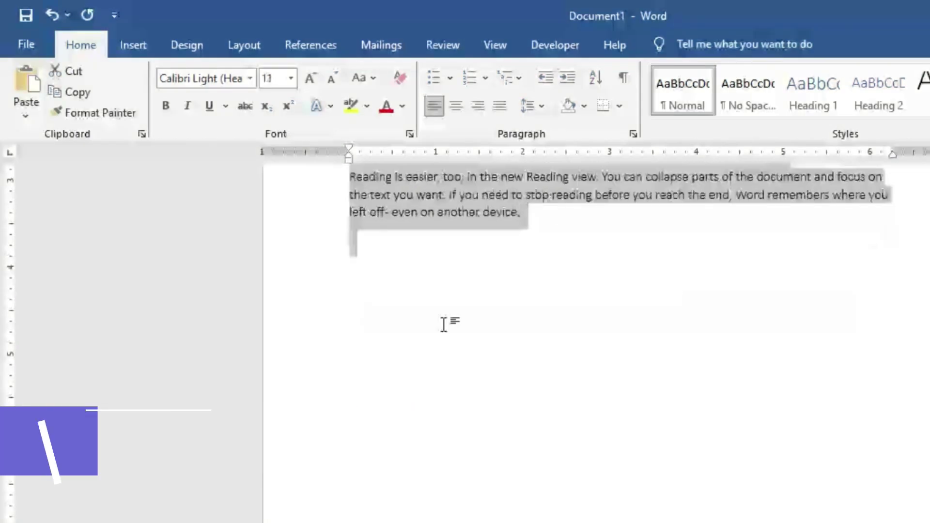
{"action": "left_click", "coordinate": [407, 240]}
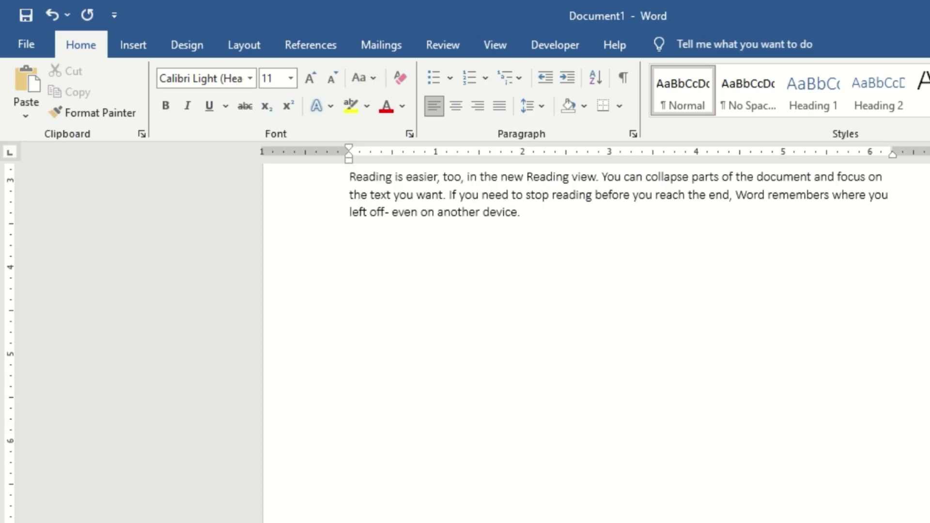
- Select all the sample text and apply Sentence case
{"action": "scroll", "coordinate": [845, 367], "scroll_direction": "up", "scroll_amount": 5}
{"action": "scroll", "coordinate": [846, 367], "scroll_direction": "up", "scroll_amount": 5}
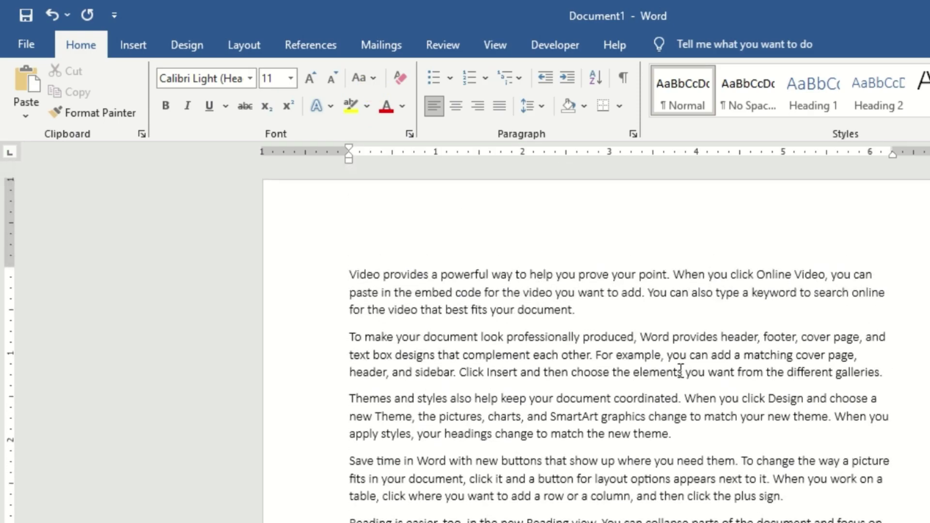
{"action": "left_click", "coordinate": [678, 372]}
{"action": "key", "text": "ctrl+a"}
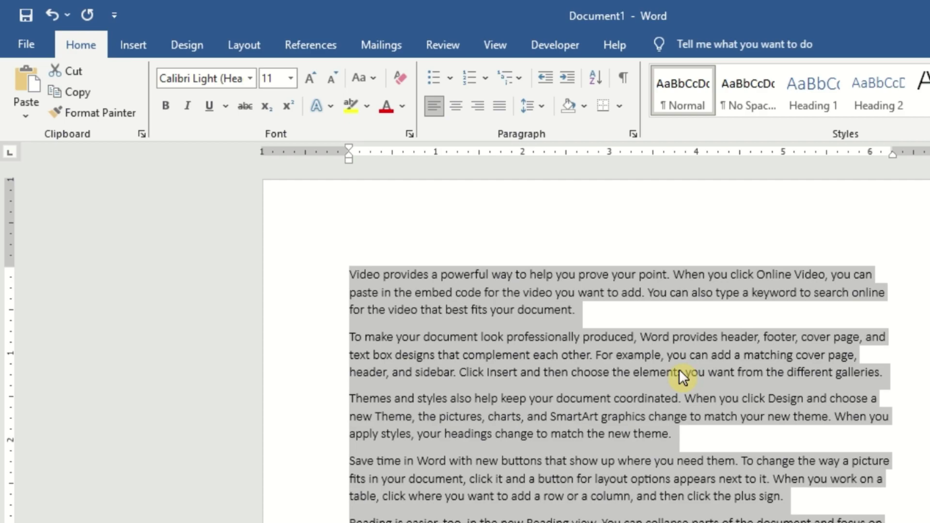
{"action": "left_click", "coordinate": [375, 77]}
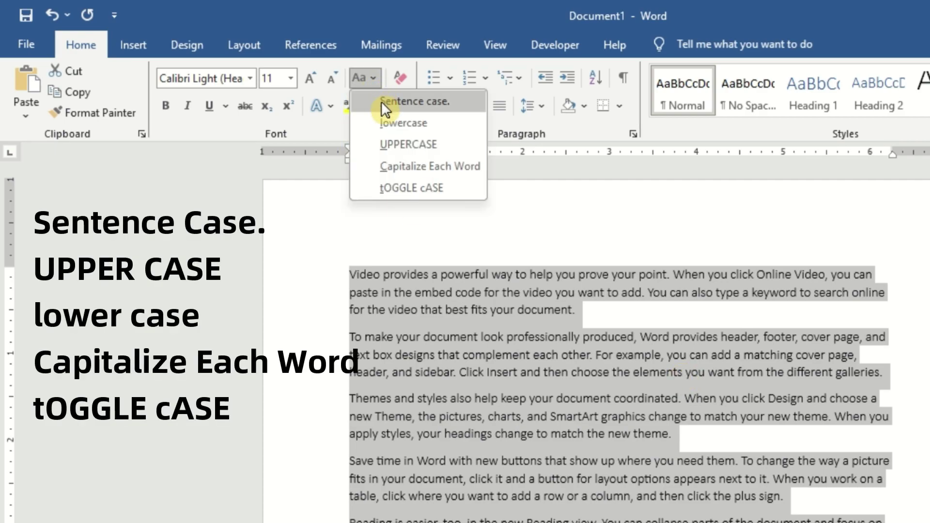
{"action": "left_click", "coordinate": [454, 108]}
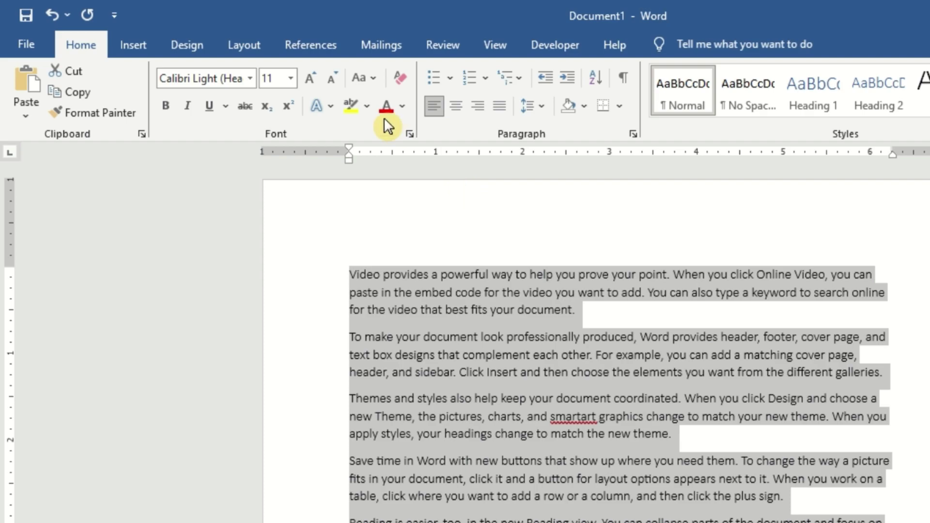
- Switch all the text to lowercase, then to UPPERCASE
{"action": "left_click", "coordinate": [362, 78]}
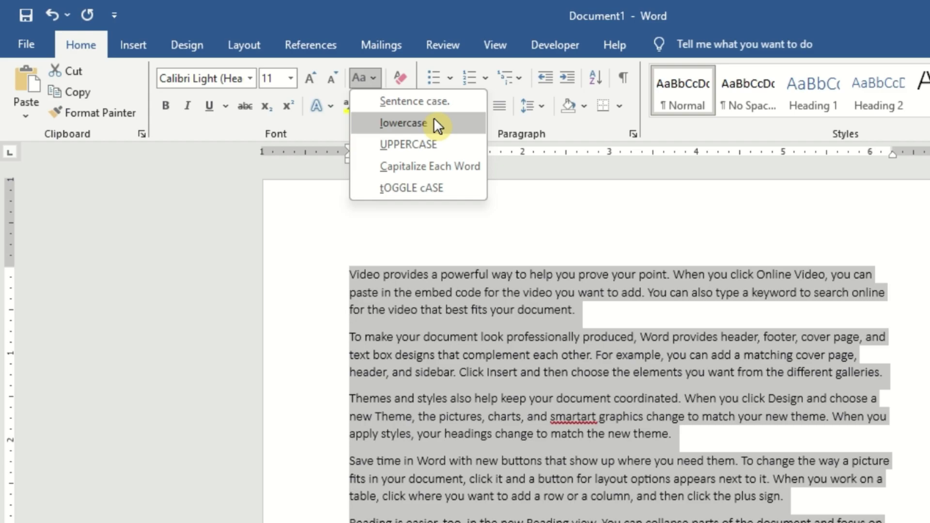
{"action": "left_click", "coordinate": [438, 126]}
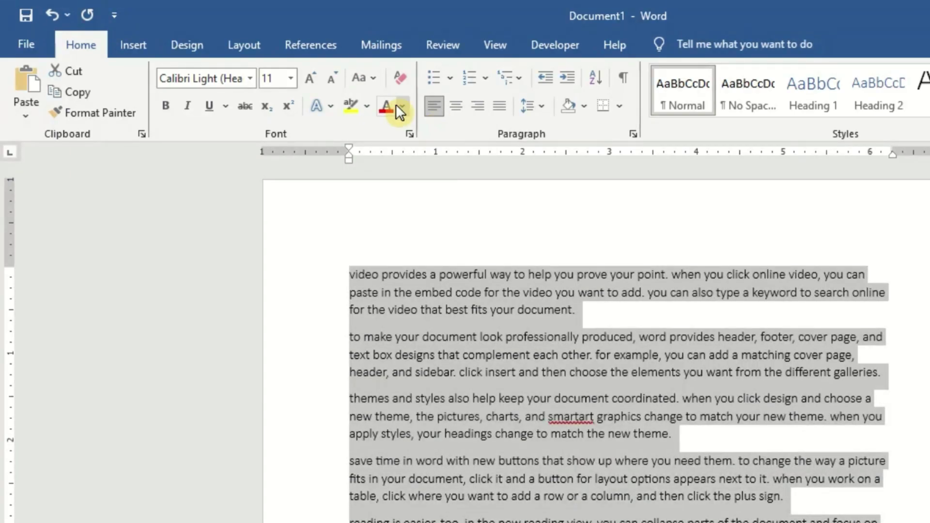
{"action": "left_click", "coordinate": [375, 79]}
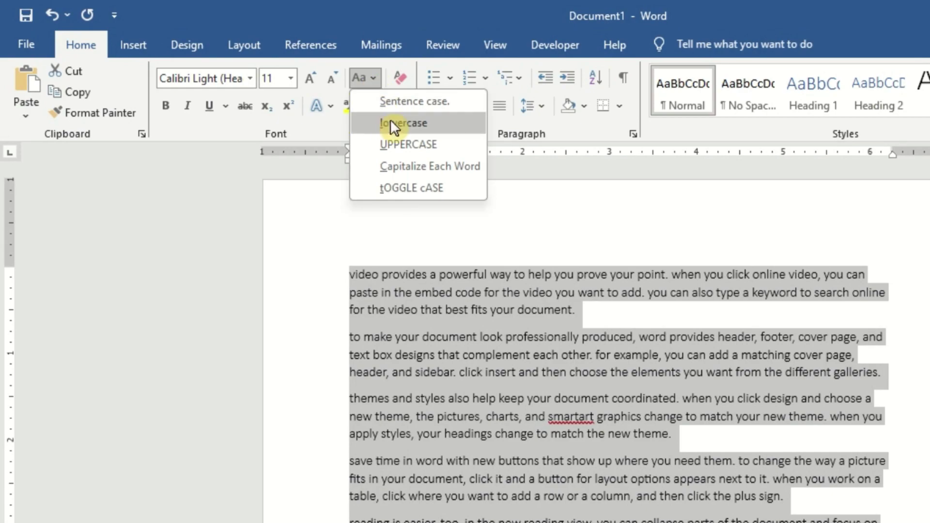
{"action": "left_click", "coordinate": [431, 145]}
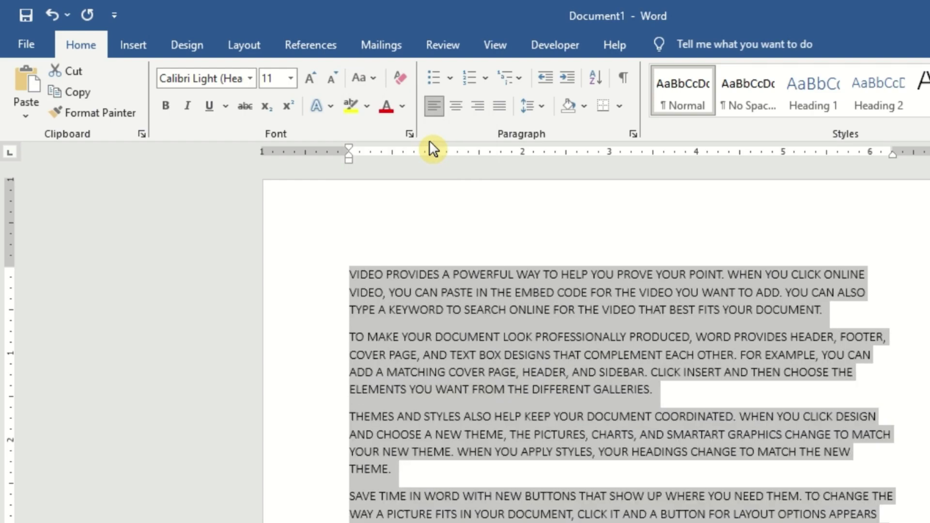
- Change the sample text's case to Capitalize Each Word, then tOGGLE cASE, then back to Sentence case
{"action": "left_click", "coordinate": [368, 75]}
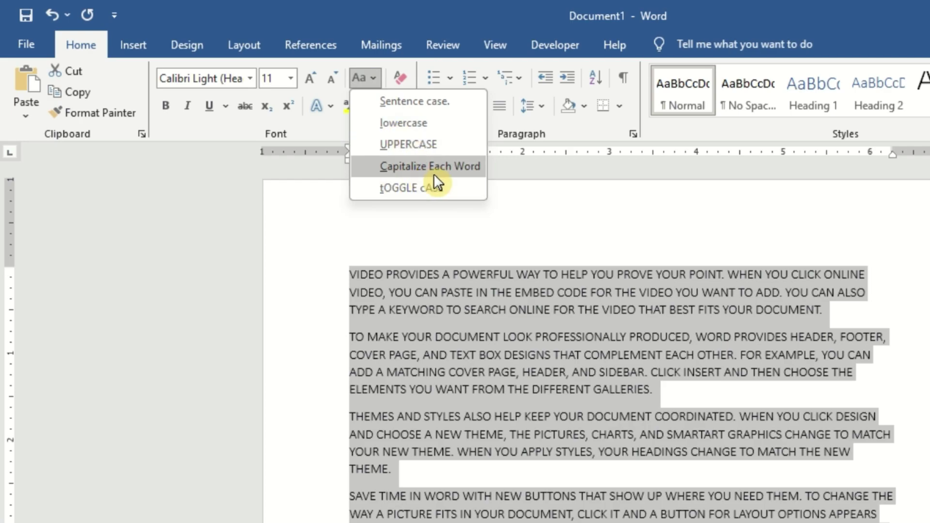
{"action": "left_click", "coordinate": [460, 172]}
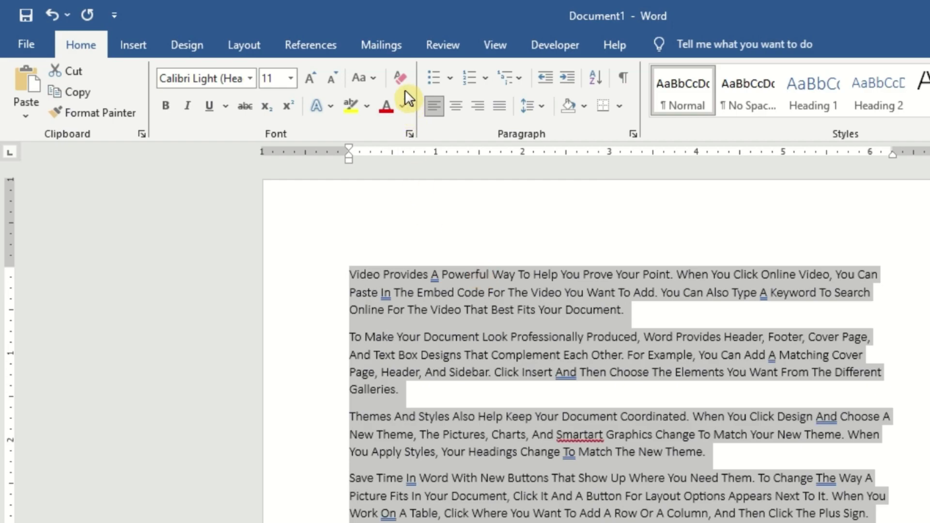
{"action": "left_click", "coordinate": [370, 79]}
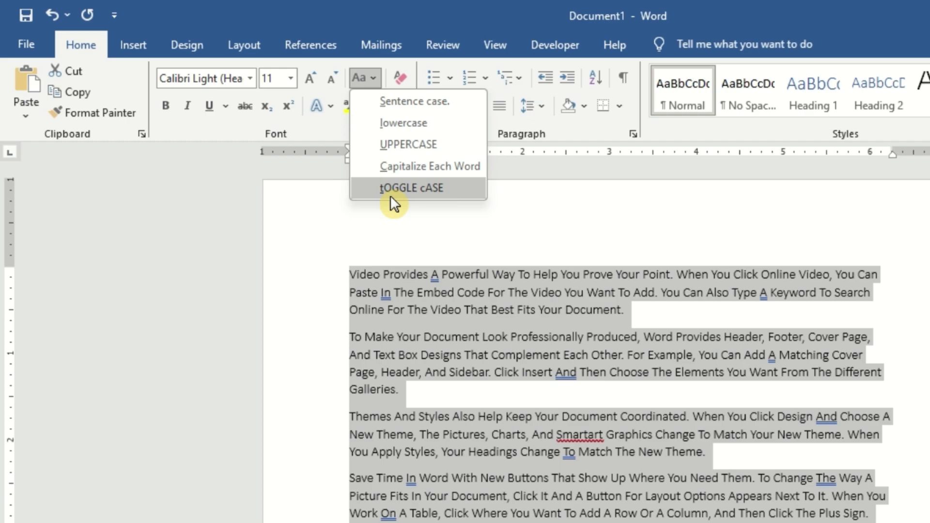
{"action": "left_click", "coordinate": [443, 198]}
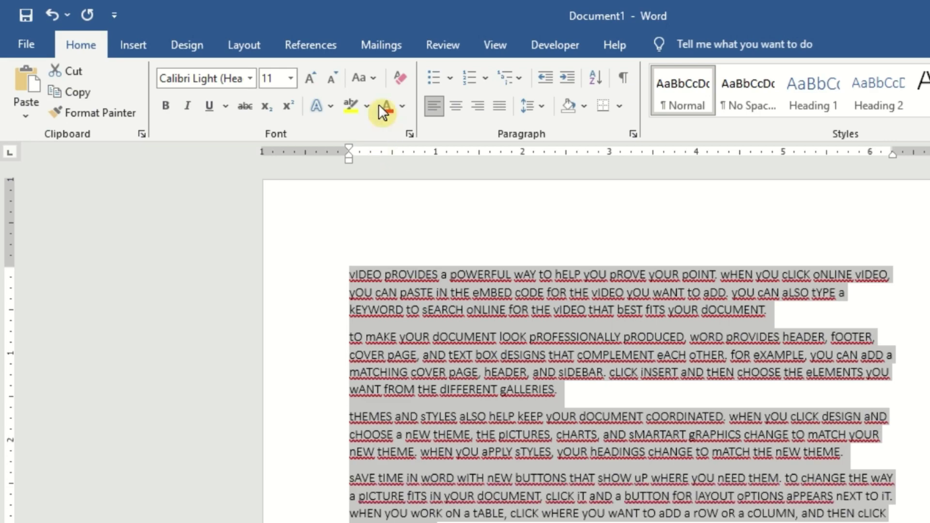
{"action": "left_click", "coordinate": [370, 85]}
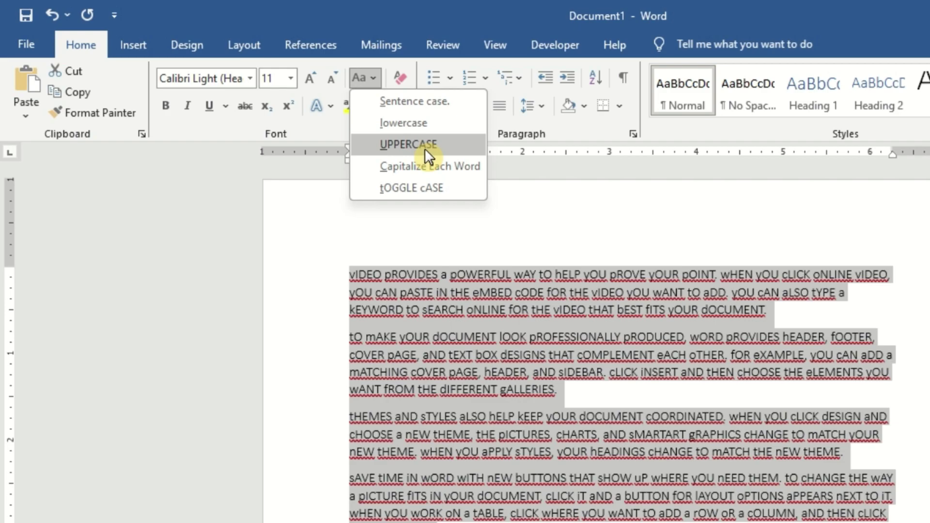
{"action": "left_click", "coordinate": [422, 100]}
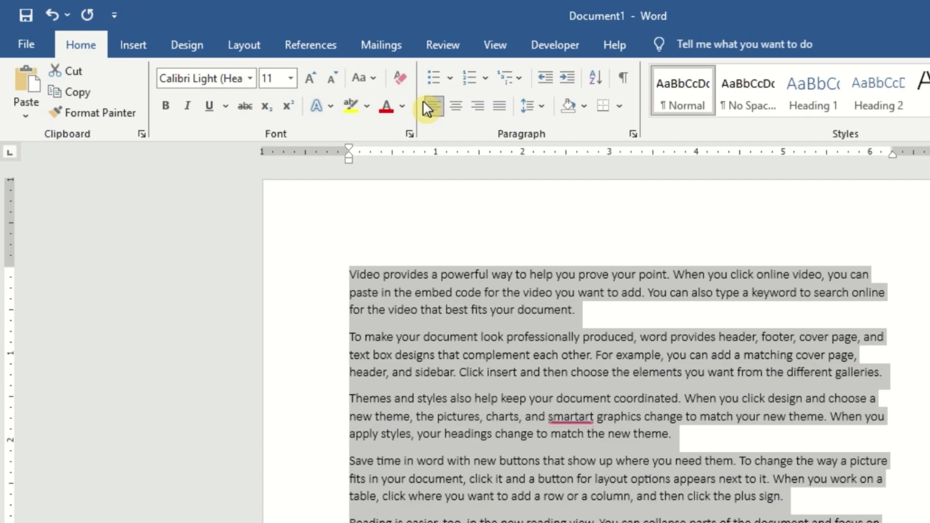
{"action": "left_click", "coordinate": [332, 108]}
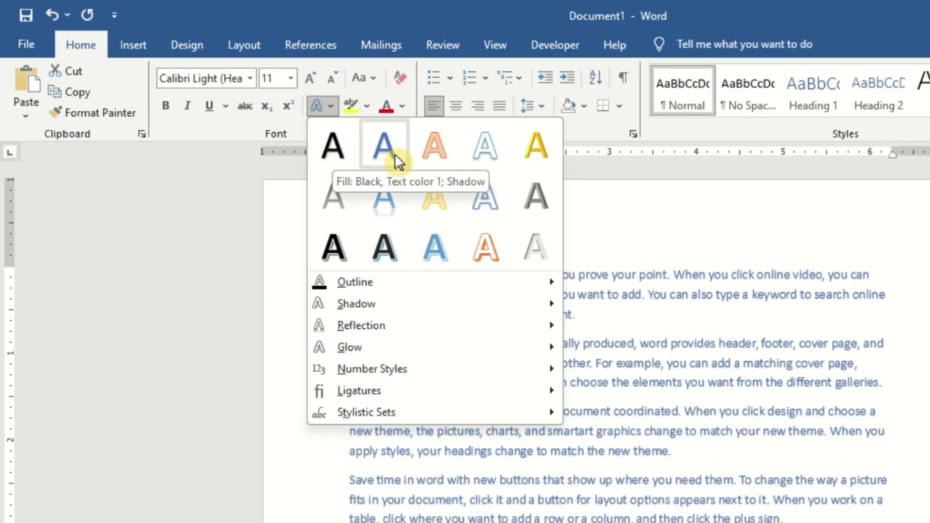
- Apply the blue text effect to the paragraphs and enlarge all text to 80 pt
{"action": "left_click", "coordinate": [392, 154]}
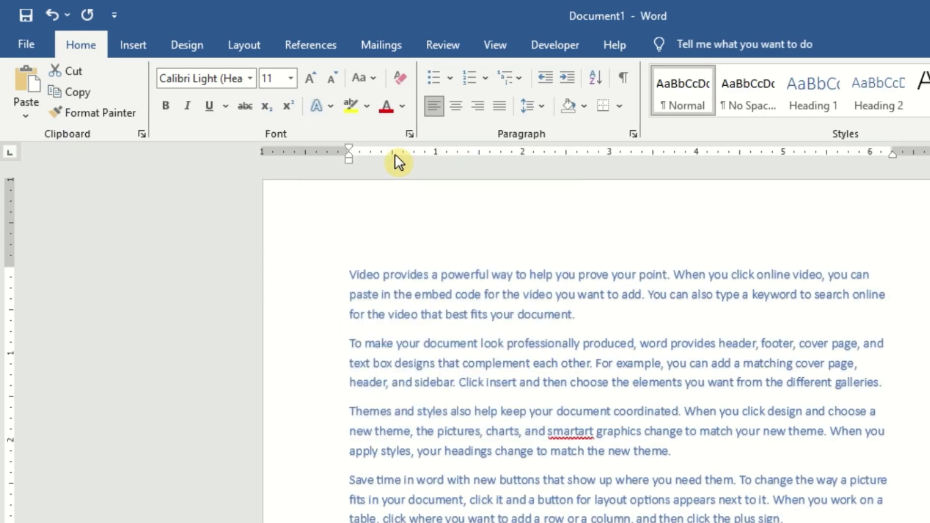
{"action": "key", "text": "ctrl+a"}
{"action": "left_click", "coordinate": [389, 302]}
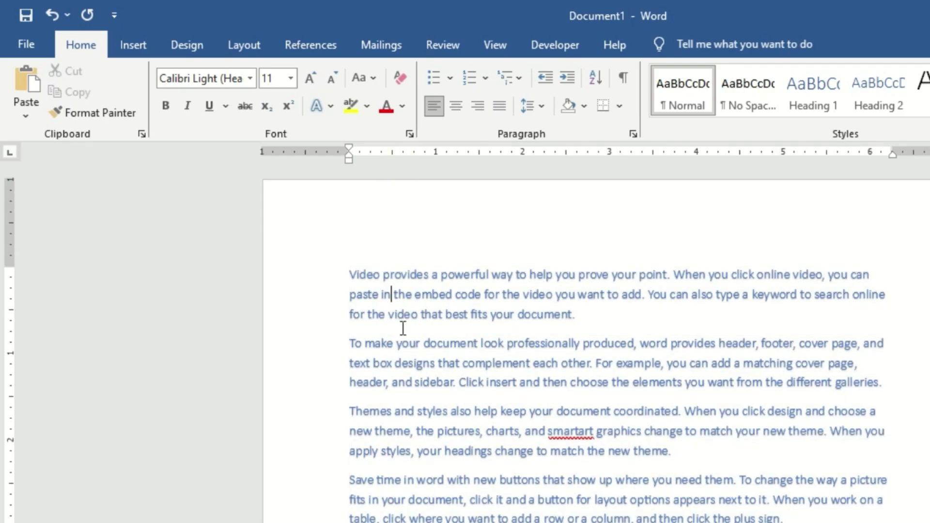
{"action": "key", "text": "ctrl+a"}
{"action": "key", "text": "ctrl+shift+period"}
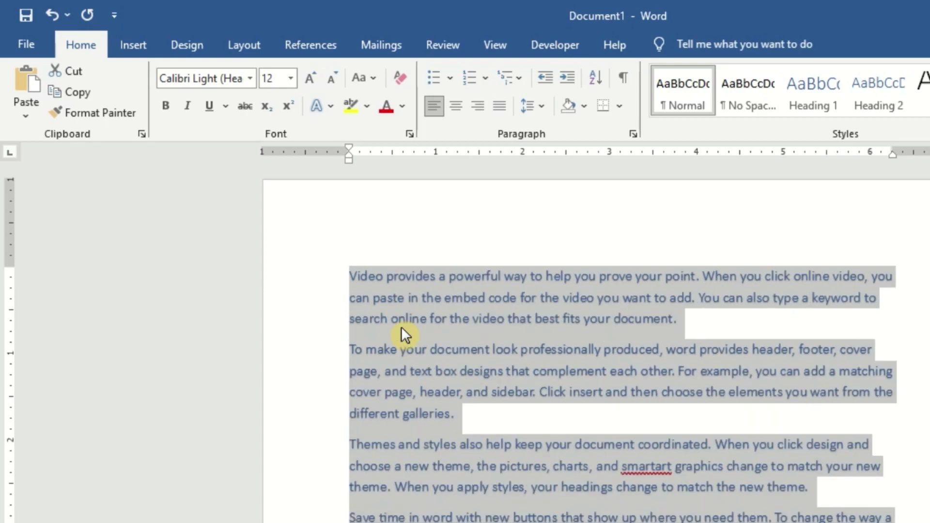
{"action": "key", "text": "ctrl+shift+period"}
{"action": "key", "text": "ctrl+shift+period"}
{"action": "key", "text": "ctrl+shift+period"}
{"action": "key", "text": "ctrl+shift+period"}
{"action": "key", "text": "ctrl+shift+period"}
{"action": "key", "text": "ctrl+shift+period"}
{"action": "key", "text": "ctrl+shift+period"}
{"action": "key", "text": "ctrl+shift+period"}
{"action": "key", "text": "ctrl+shift+period"}
{"action": "key", "text": "ctrl+shift+period"}
{"action": "key", "text": "ctrl+shift+period"}
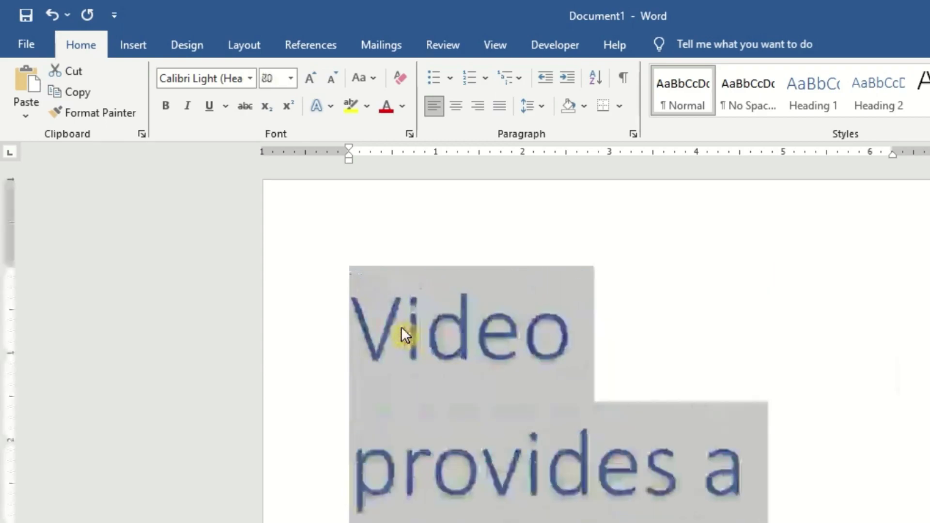
{"action": "left_click", "coordinate": [475, 334]}
- Give the word 'Video' an orange outline text effect
{"action": "double_click", "coordinate": [465, 335]}
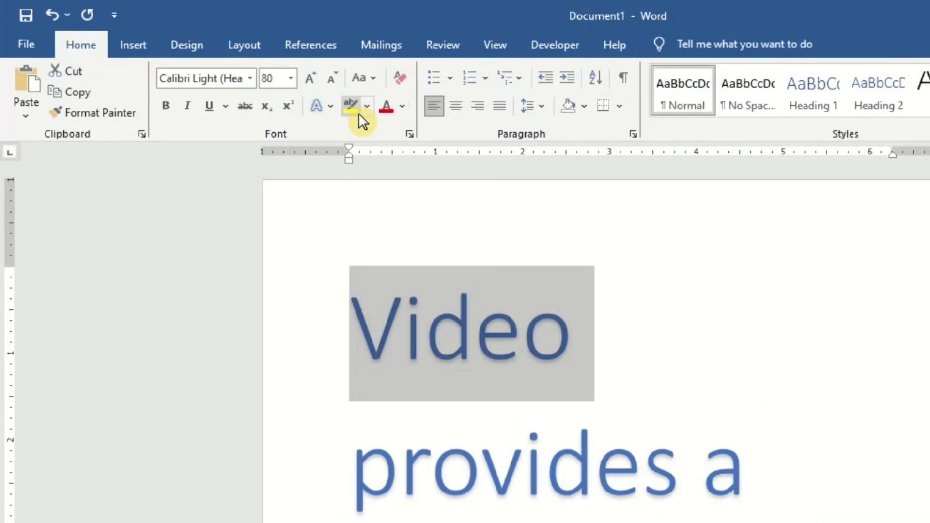
{"action": "left_click", "coordinate": [331, 107]}
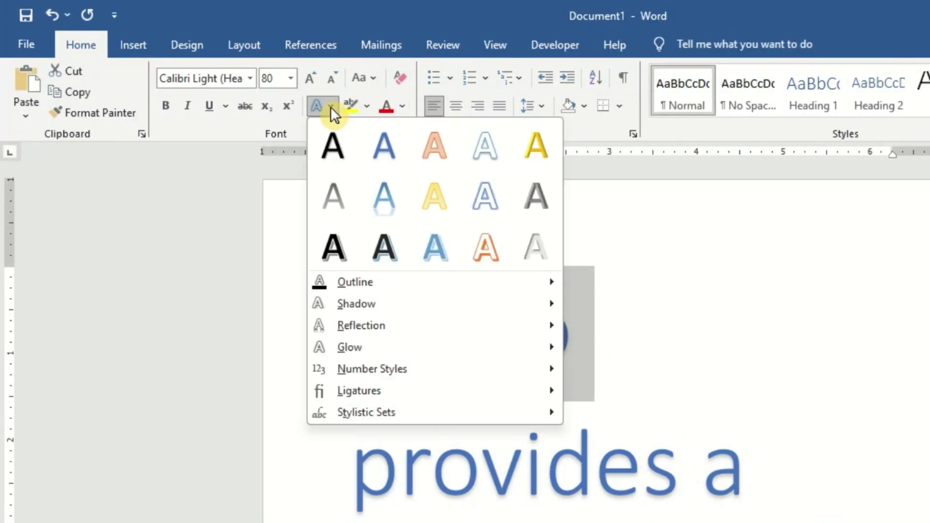
{"action": "left_click", "coordinate": [483, 248]}
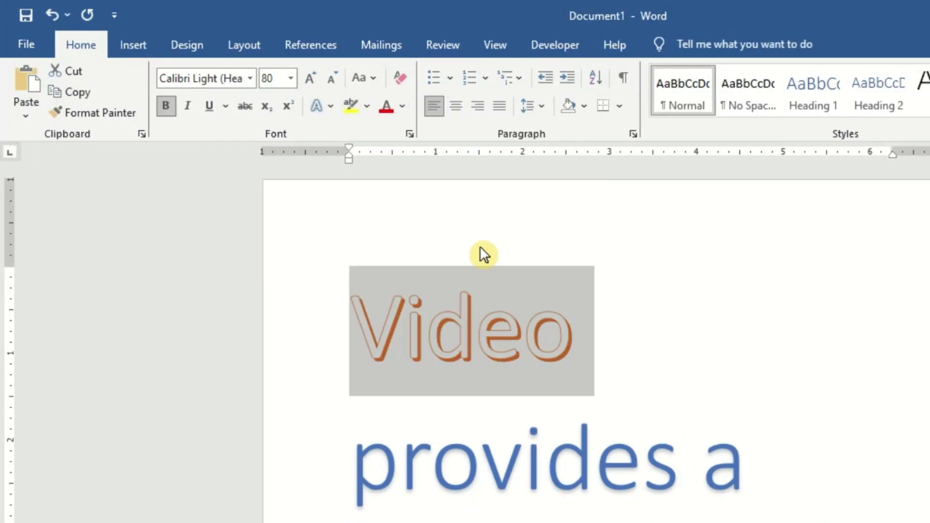
{"action": "left_click", "coordinate": [497, 335]}
- Add a shadow to the word 'Video' from the text effects options
{"action": "double_click", "coordinate": [468, 330]}
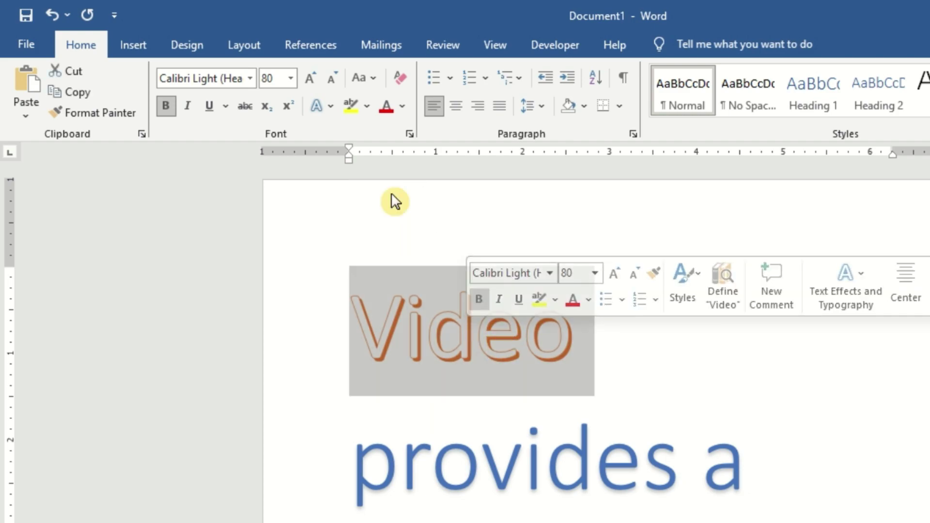
{"action": "left_click", "coordinate": [332, 106]}
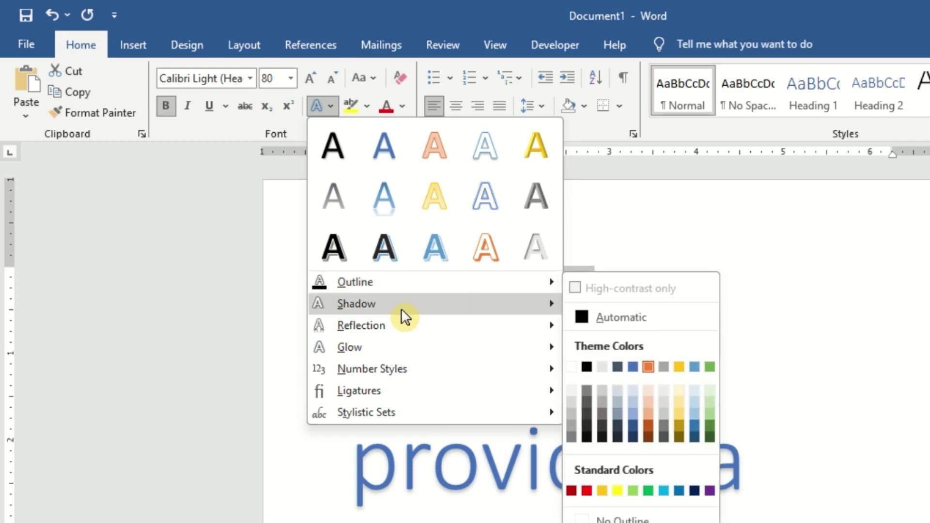
{"action": "mouse_move", "coordinate": [357, 304]}
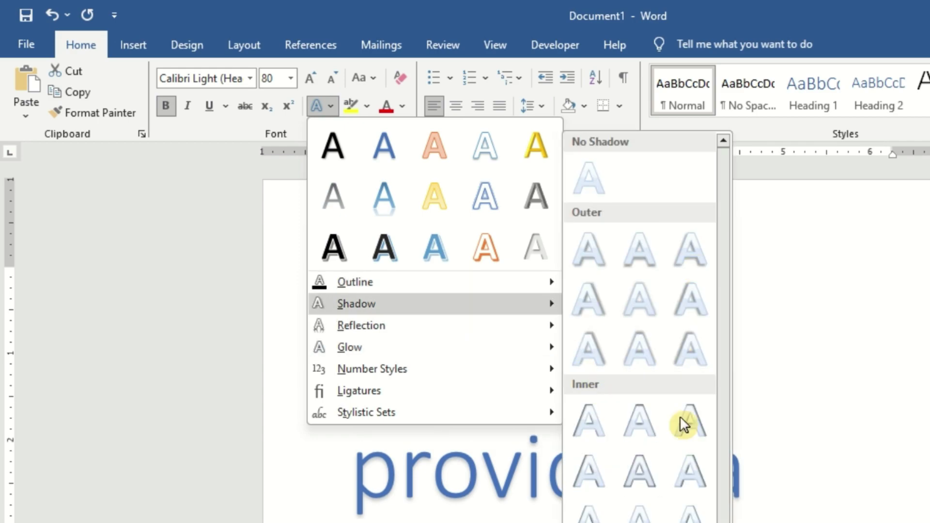
{"action": "key", "text": "Escape"}
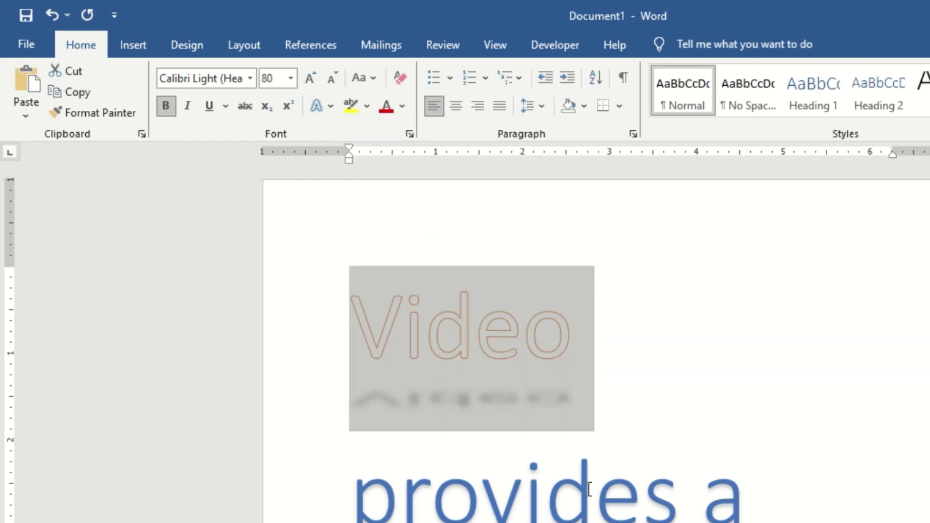
{"action": "left_click", "coordinate": [593, 480]}
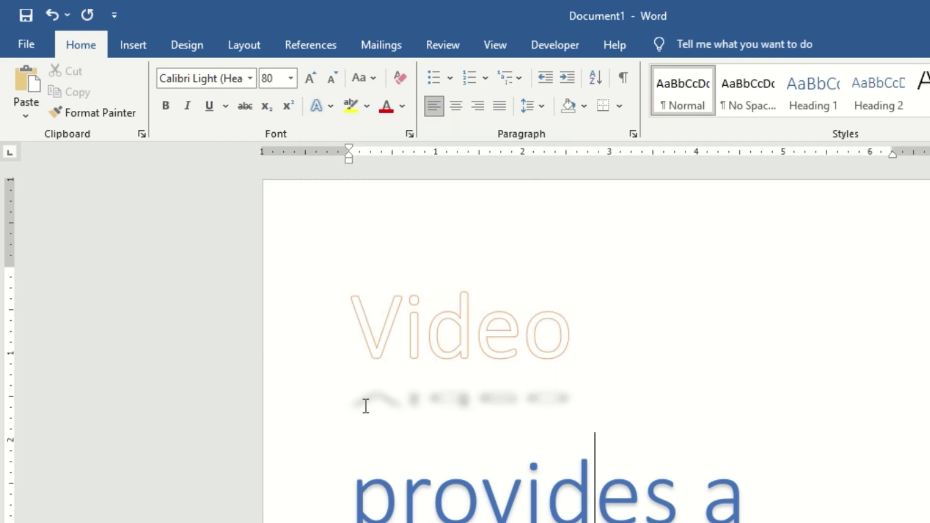
{"action": "double_click", "coordinate": [400, 305]}
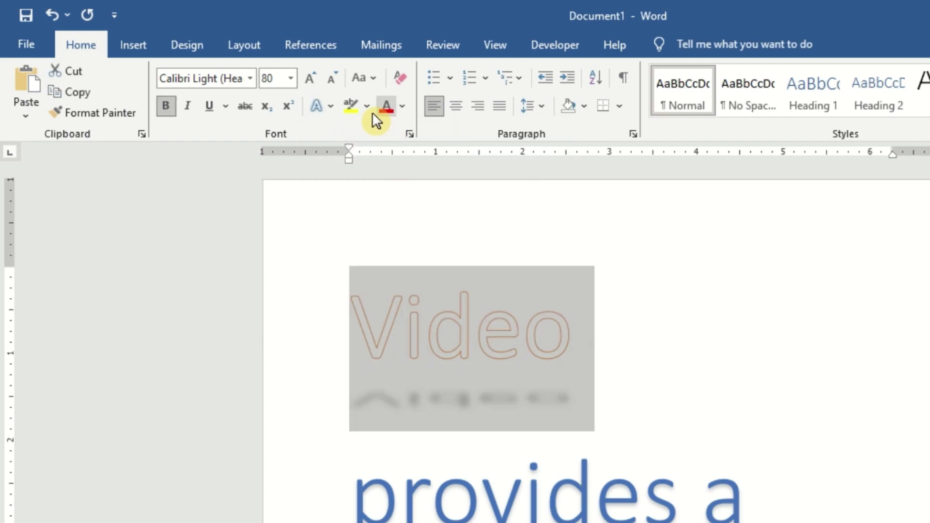
{"action": "left_click", "coordinate": [331, 105]}
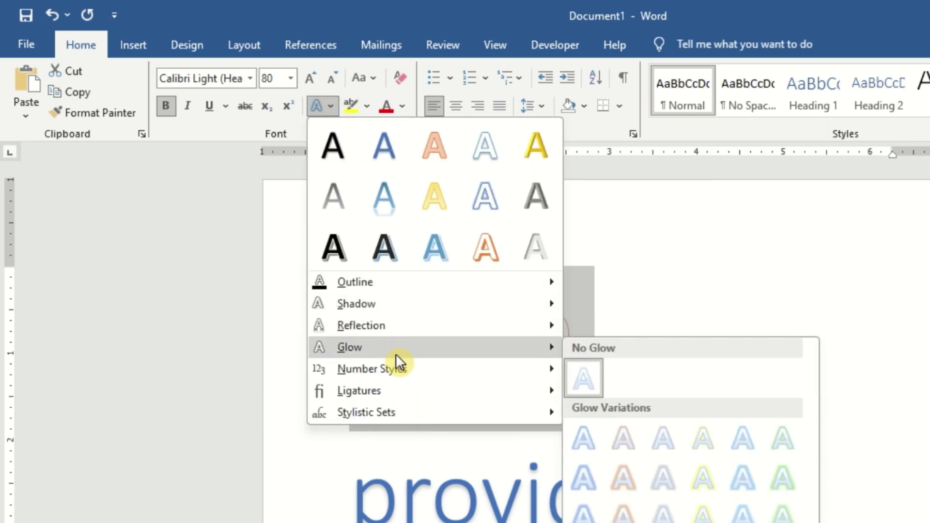
{"action": "mouse_move", "coordinate": [367, 413]}
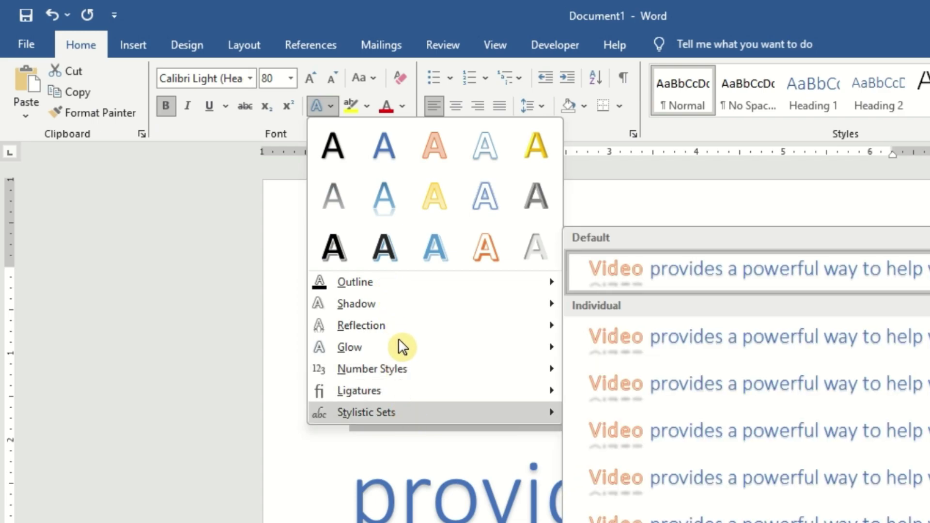
{"action": "left_click", "coordinate": [367, 6]}
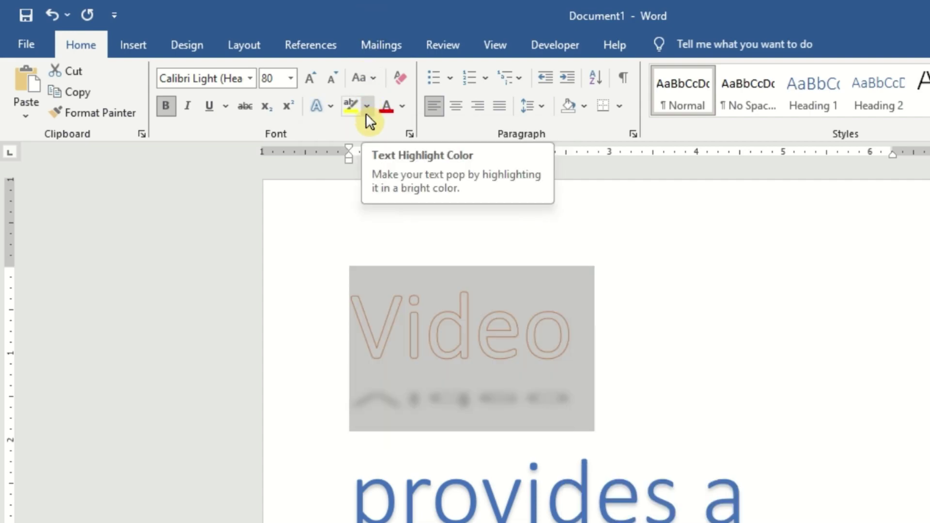
- Delete the document's text and enter =rand() on a fresh line
{"action": "key", "text": "ctrl+a"}
{"action": "key", "text": "Delete"}
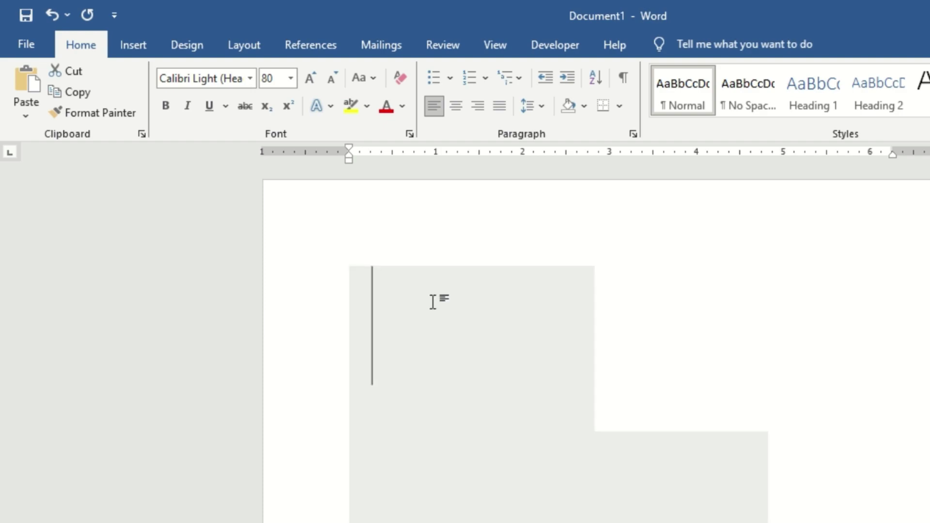
{"action": "type", "text": "=ran"}
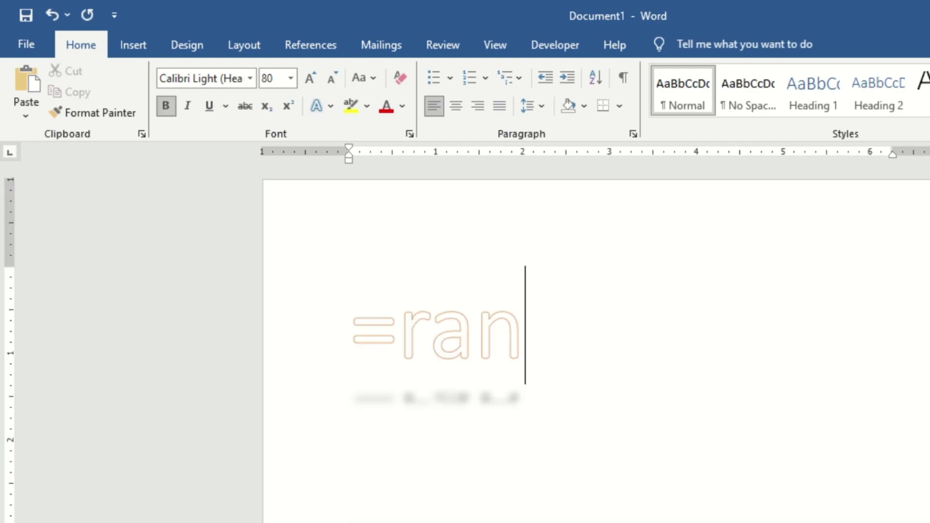
{"action": "type", "text": "d()"}
{"action": "triple_click", "coordinate": [435, 302]}
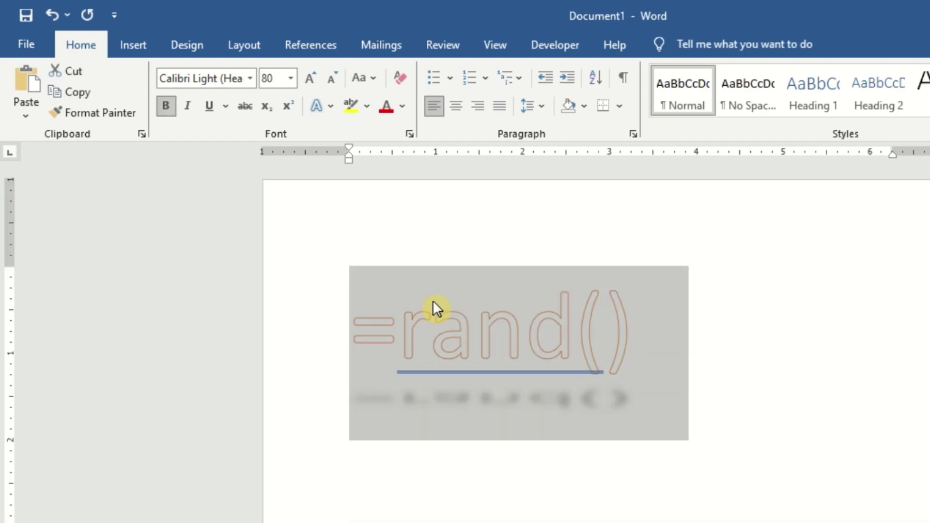
{"action": "key", "text": "End"}
{"action": "key", "text": "Return"}
{"action": "key", "text": "ctrl+a"}
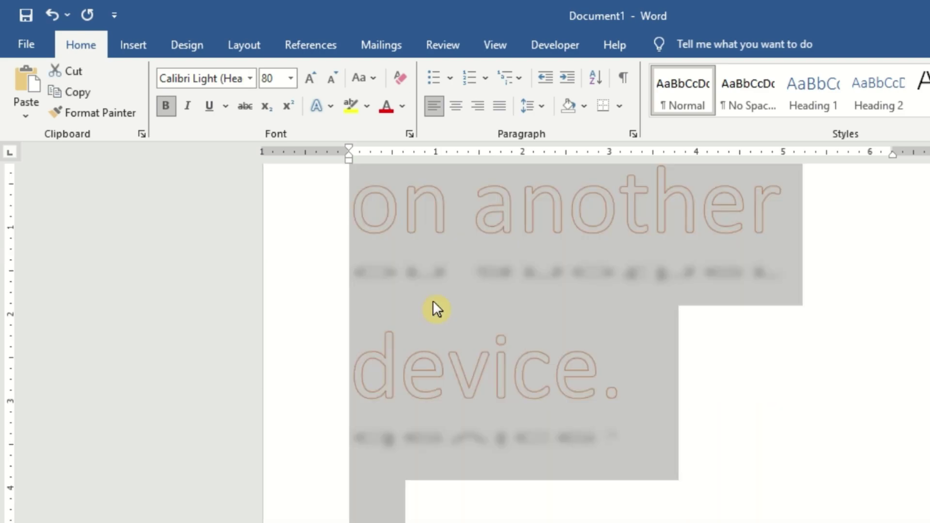
- Generate sample paragraphs with =rand() in a new blank document
{"action": "key", "text": "ctrl+n"}
{"action": "type", "text": "=rand"}
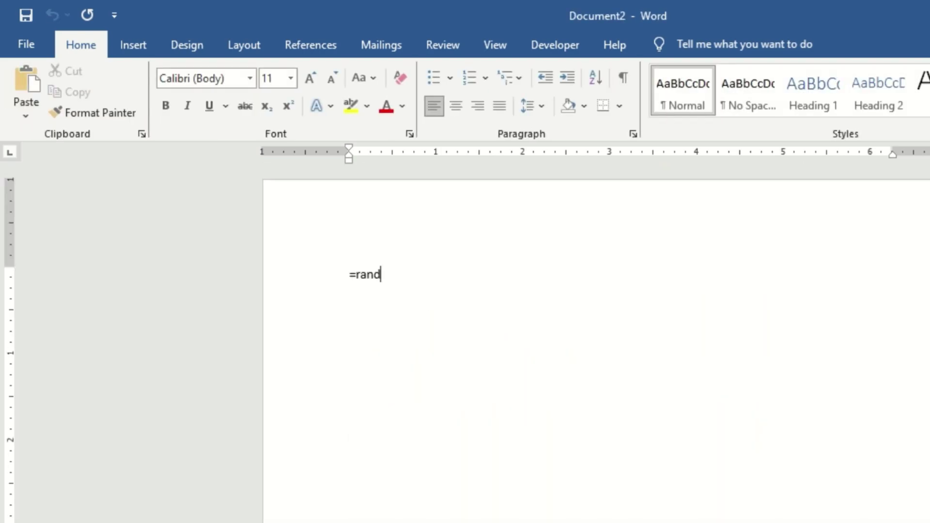
{"action": "type", "text": "()"}
{"action": "key", "text": "Return"}
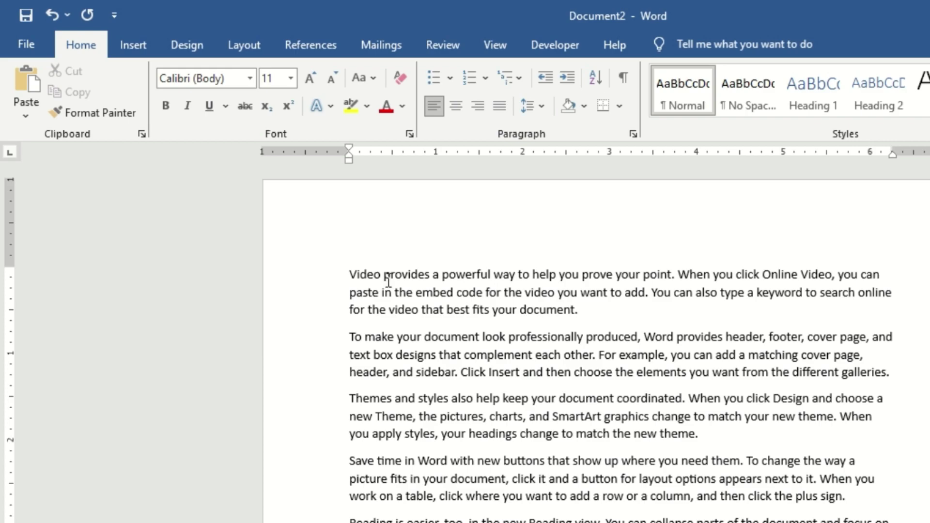
{"action": "mouse_move", "coordinate": [384, 276]}
{"action": "left_mouse_down"}
{"action": "mouse_move", "coordinate": [494, 276]}
{"action": "mouse_move", "coordinate": [538, 300]}
{"action": "mouse_move", "coordinate": [555, 296]}
{"action": "left_mouse_up"}
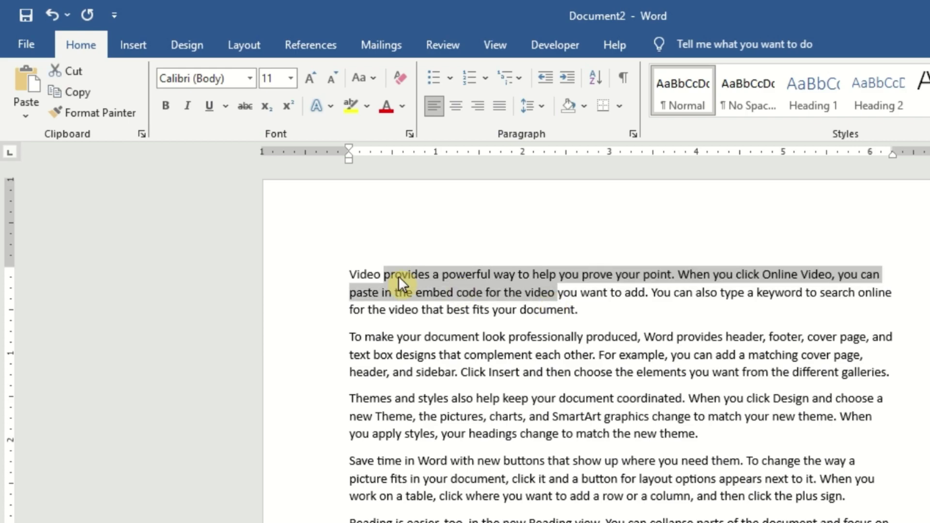
{"action": "left_click", "coordinate": [366, 105]}
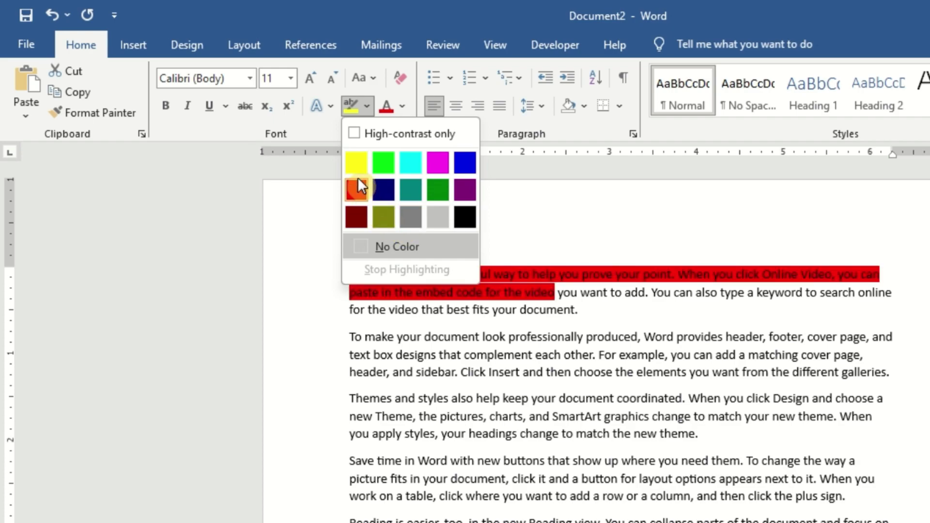
{"action": "left_click", "coordinate": [353, 132]}
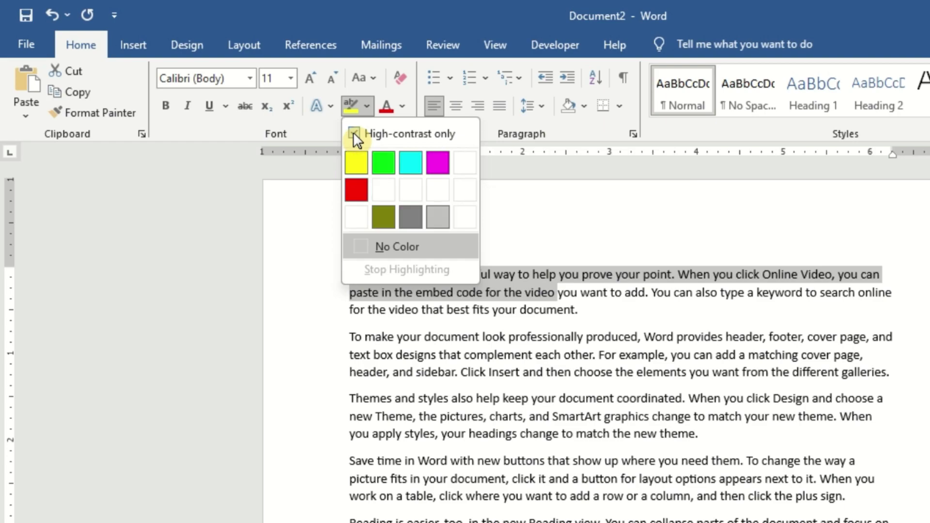
{"action": "left_click", "coordinate": [353, 131]}
{"action": "left_click", "coordinate": [354, 132]}
{"action": "left_click", "coordinate": [353, 131]}
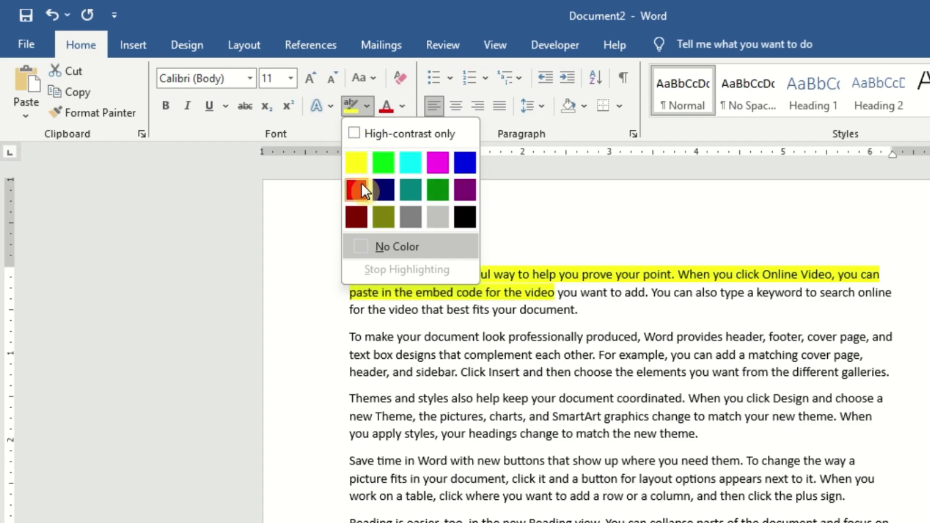
{"action": "left_click", "coordinate": [355, 163]}
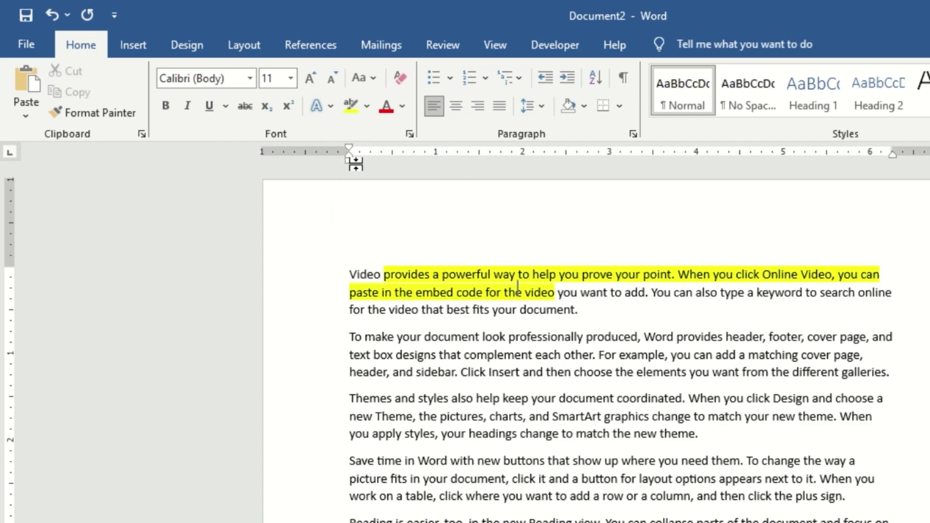
{"action": "key", "text": "ctrl+shift+Up"}
{"action": "left_click", "coordinate": [524, 358]}
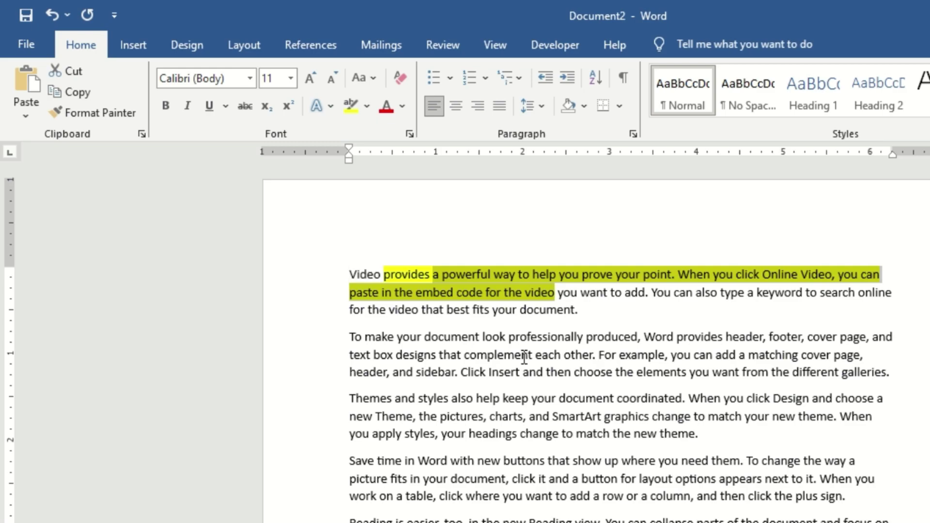
{"action": "left_click", "coordinate": [368, 105]}
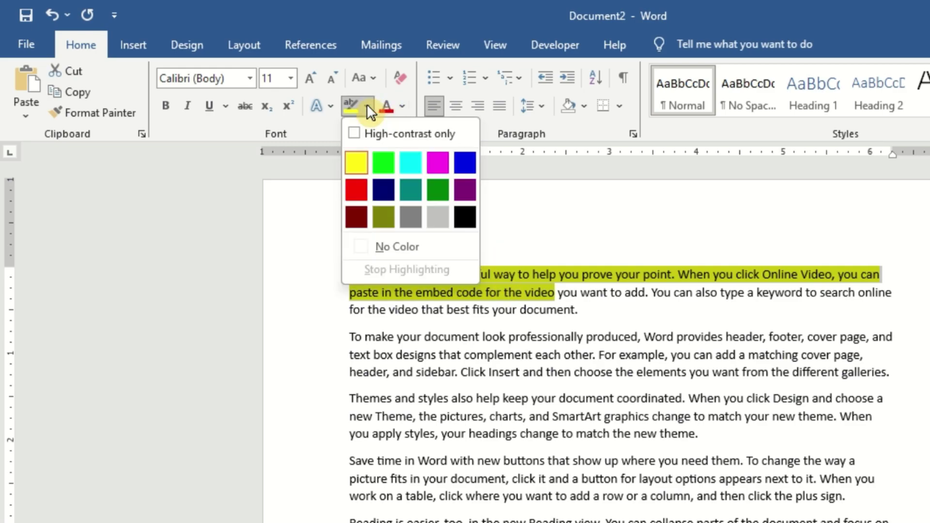
{"action": "left_click", "coordinate": [401, 245]}
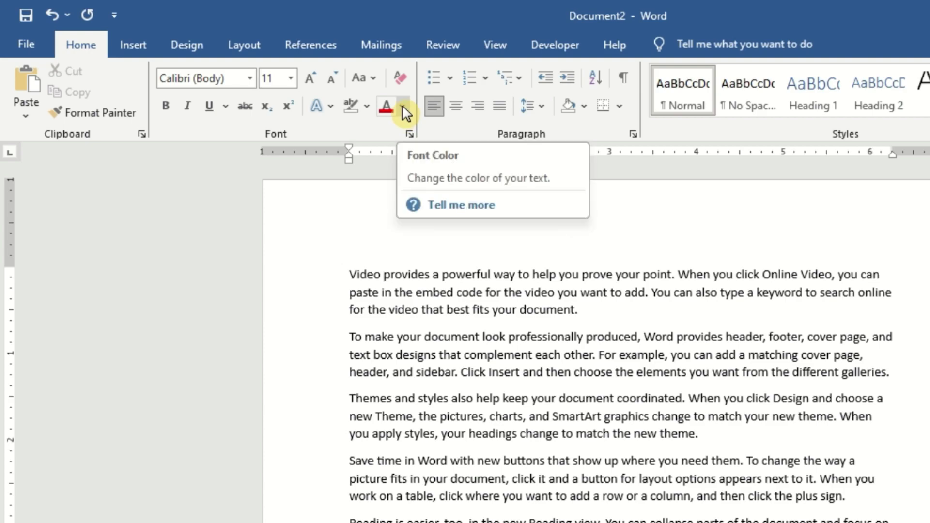
- Color all the sample paragraphs Red using the Font Color palette
{"action": "key", "text": "ctrl+a"}
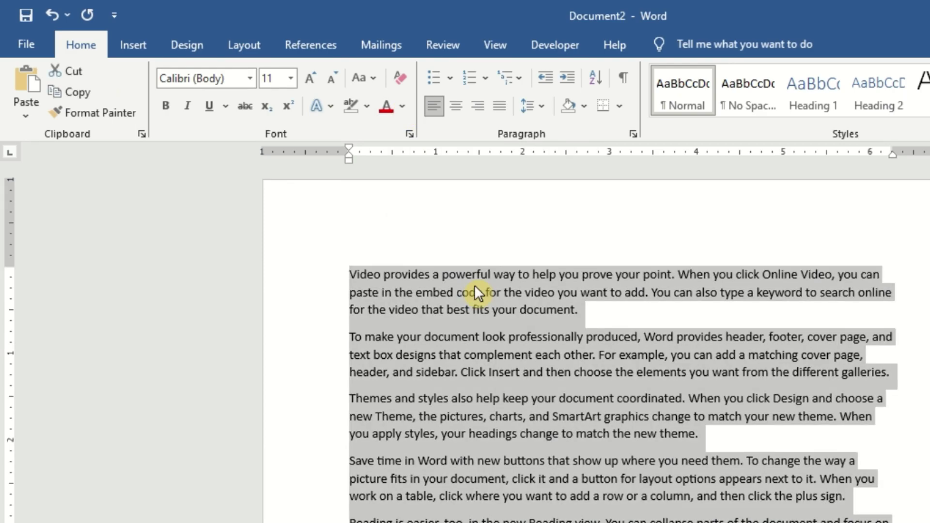
{"action": "left_click", "coordinate": [403, 107]}
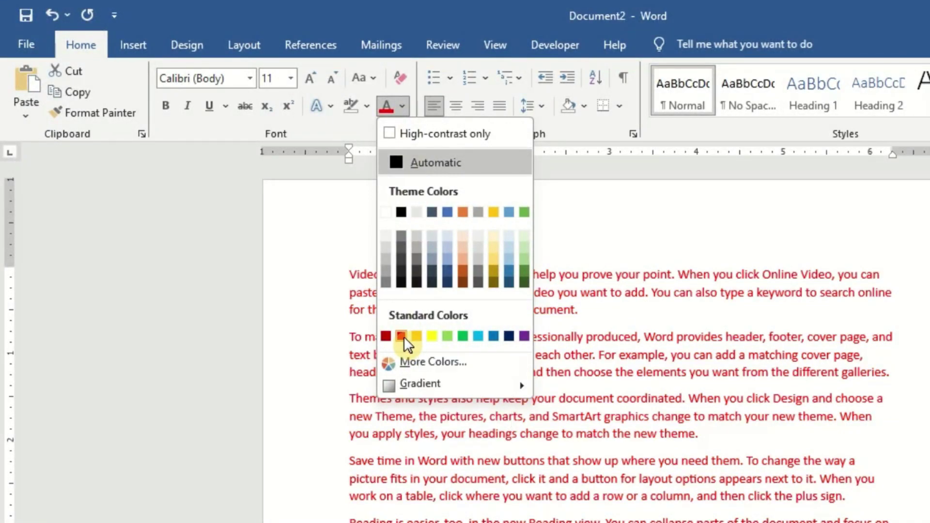
{"action": "left_click", "coordinate": [401, 337]}
{"action": "left_click", "coordinate": [551, 334]}
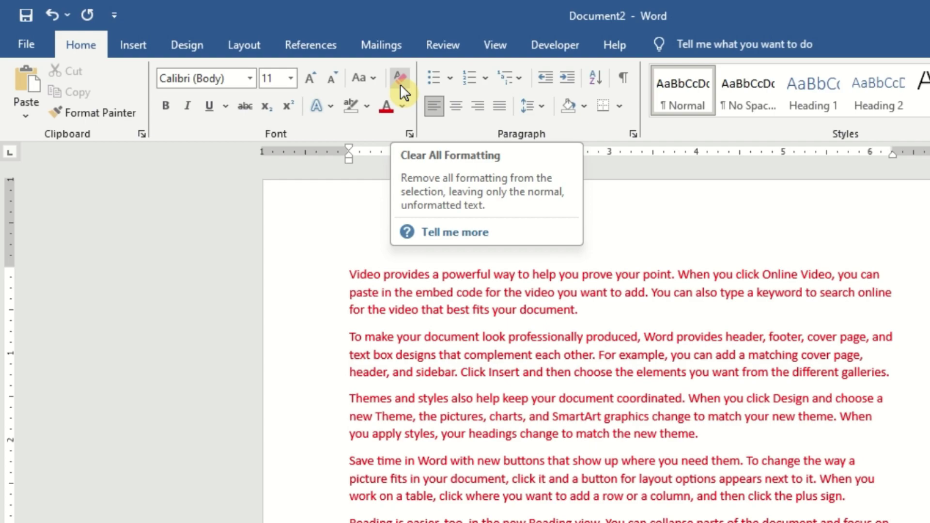
- Make all the text 16 pt, bold, italic and underlined
{"action": "left_click", "coordinate": [420, 306], "text": "ctrl"}
{"action": "key", "text": "ctrl+a"}
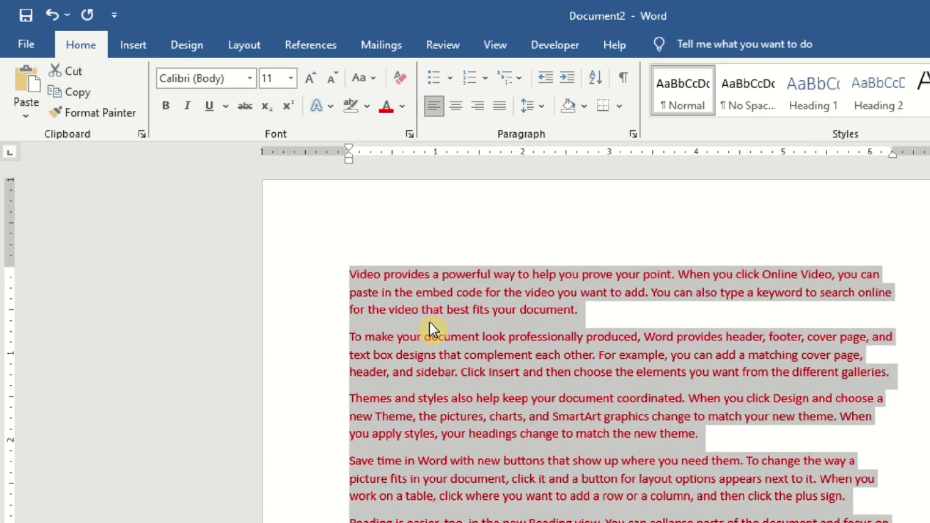
{"action": "key", "text": "ctrl+shift+period"}
{"action": "key", "text": "ctrl+shift+period"}
{"action": "key", "text": "ctrl+shift+period"}
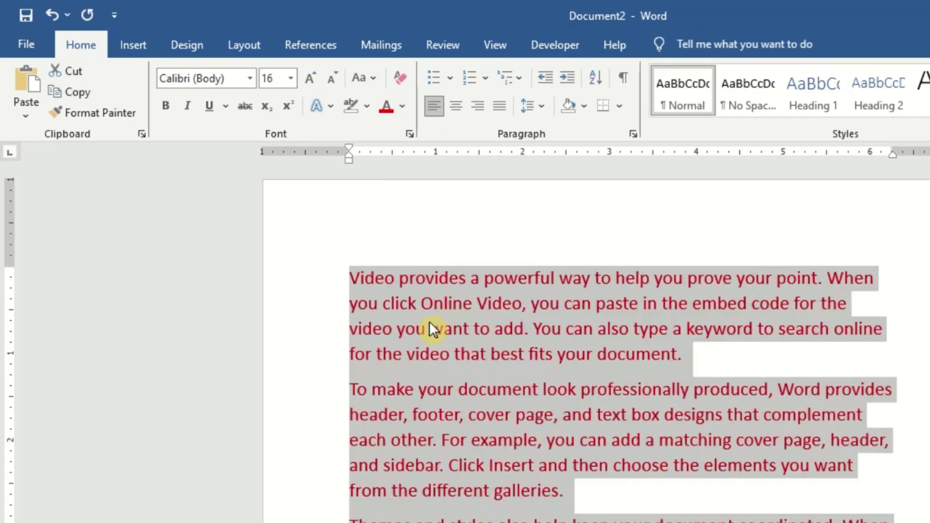
{"action": "key", "text": "ctrl+b"}
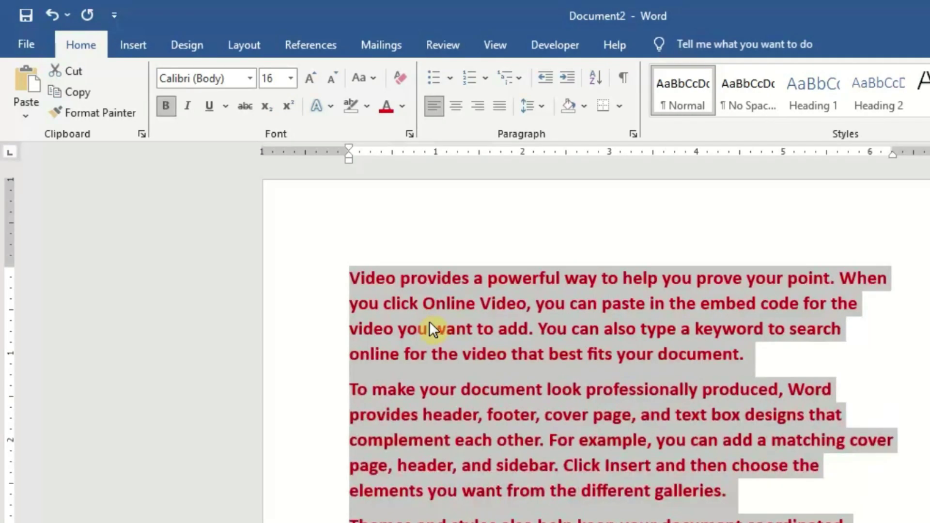
{"action": "key", "text": "ctrl+i"}
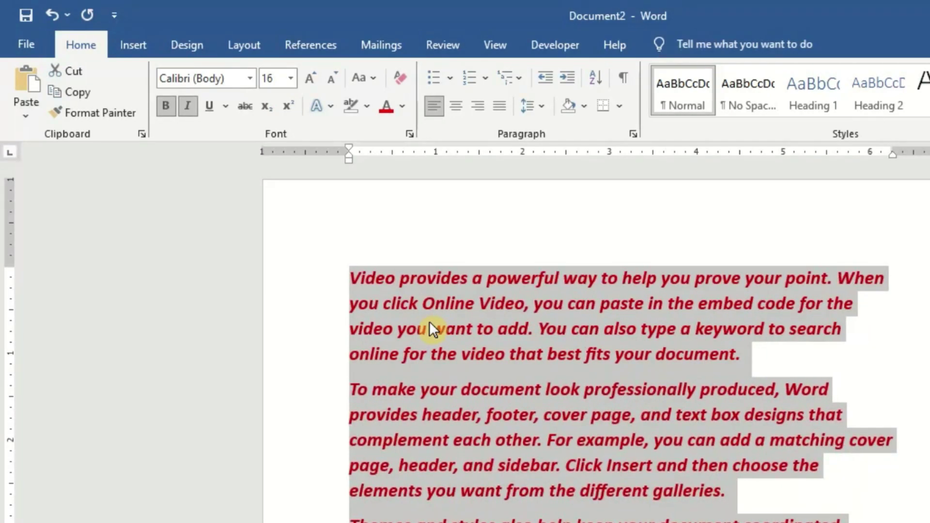
{"action": "key", "text": "ctrl+u"}
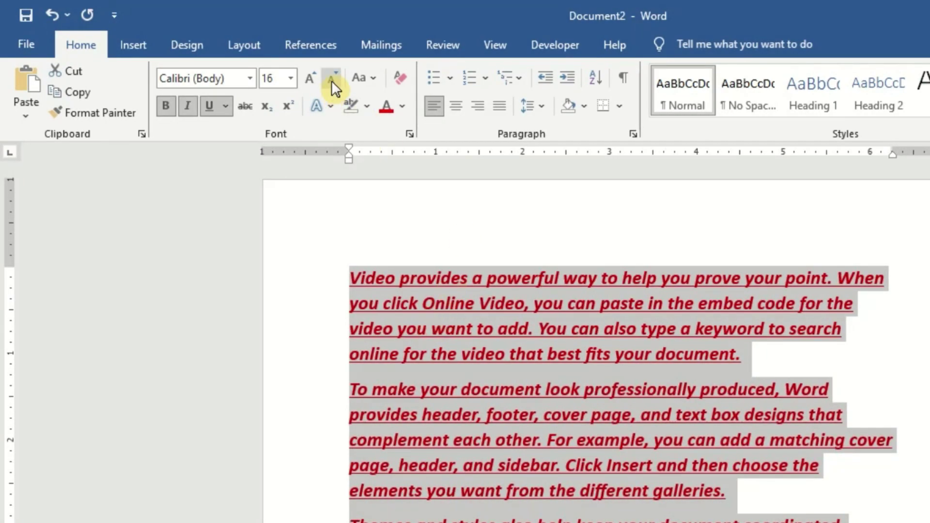
- Convert all the sample text to UPPERCASE
{"action": "left_click", "coordinate": [362, 76]}
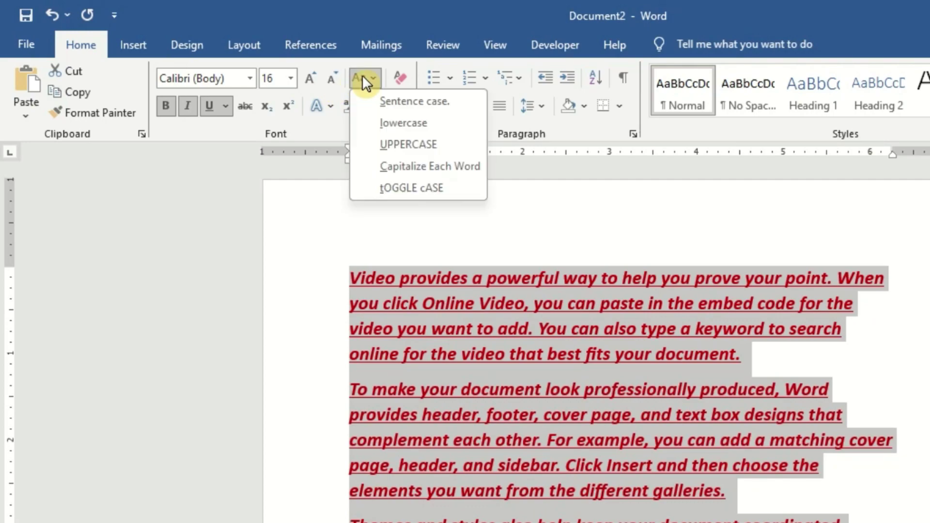
{"action": "left_click", "coordinate": [396, 140]}
{"action": "left_click", "coordinate": [456, 366]}
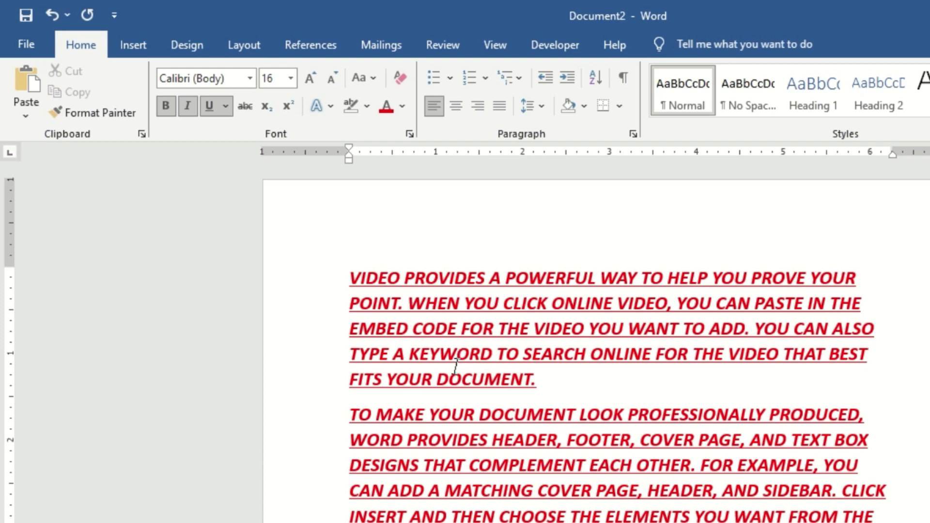
{"action": "key", "text": "ctrl+a"}
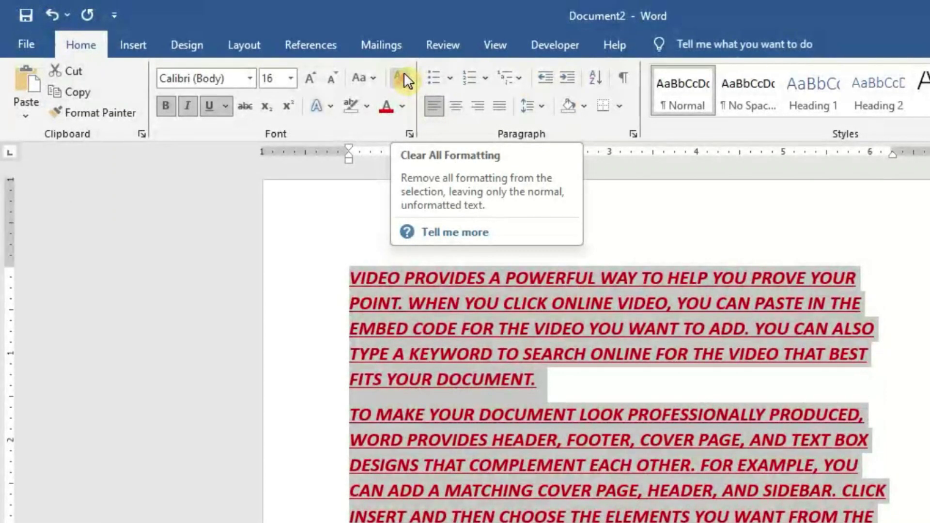
- Clear all formatting so the text returns to plain black 11 pt Calibri
{"action": "left_click", "coordinate": [403, 73]}
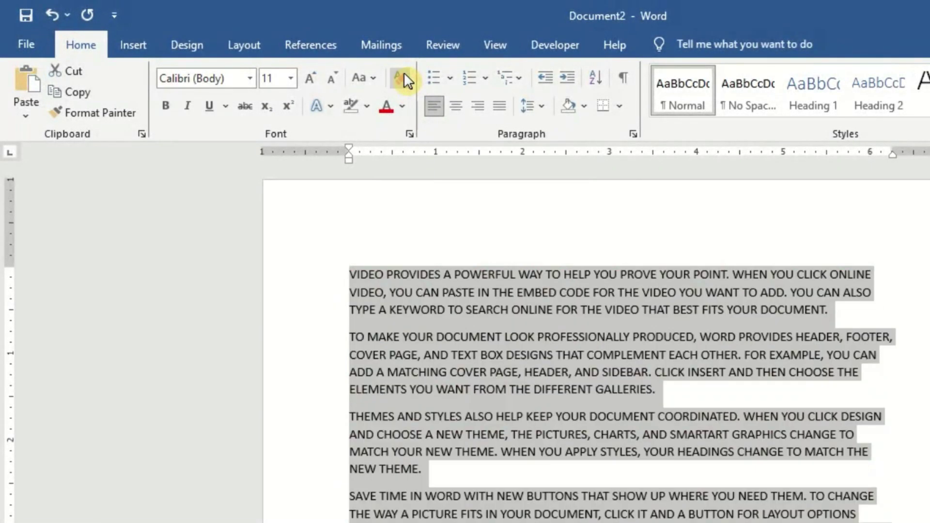
{"action": "left_click", "coordinate": [432, 345]}
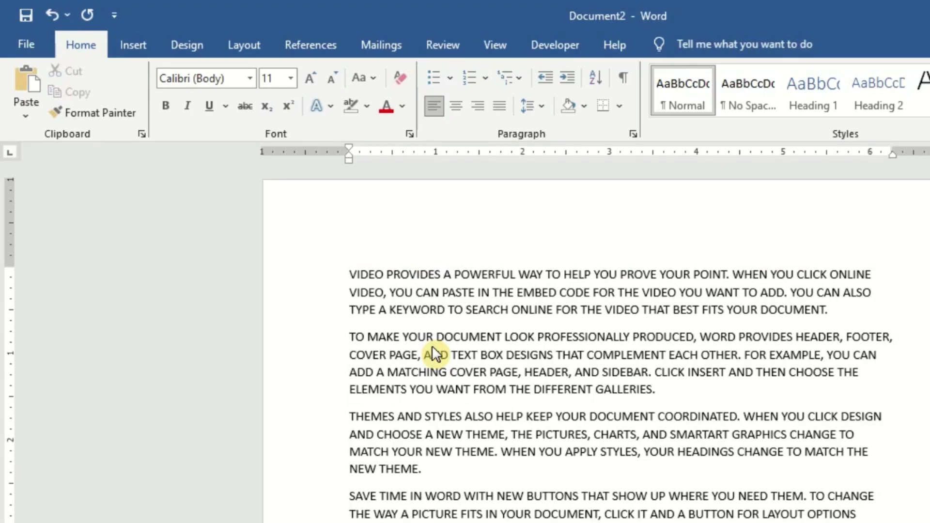